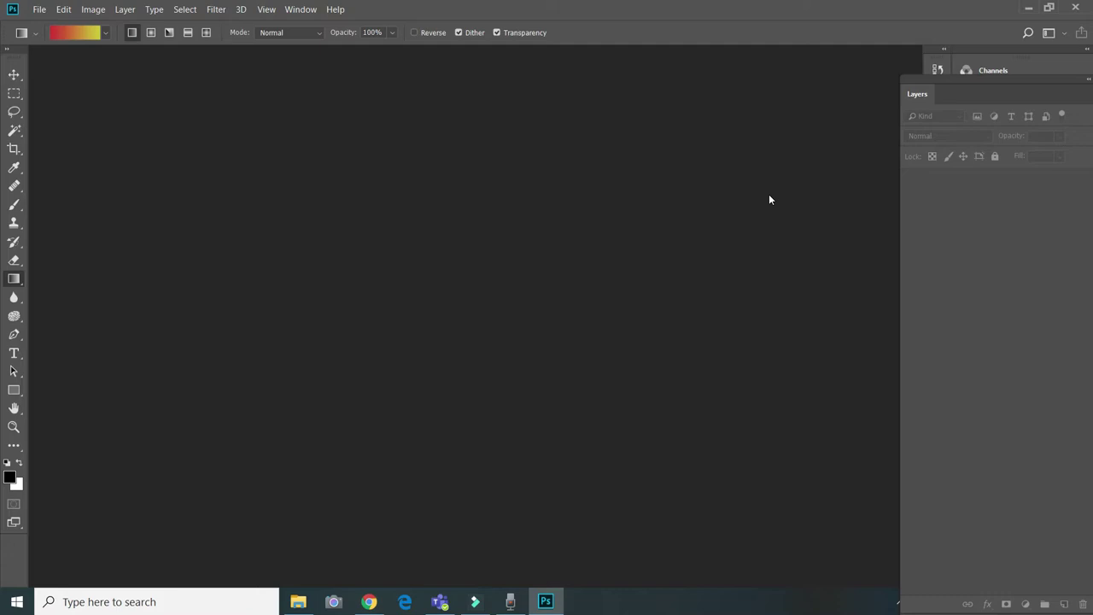
Create a new document from the 1280×720 px, 300 ppi preset with Black background contents.
left_click(38, 10)
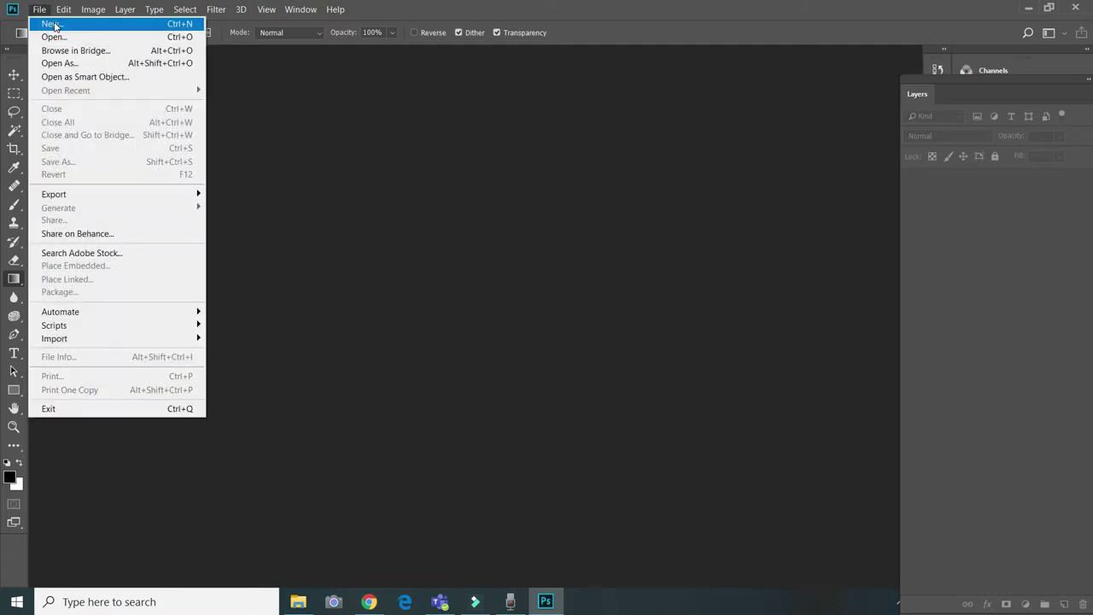
left_click(54, 25)
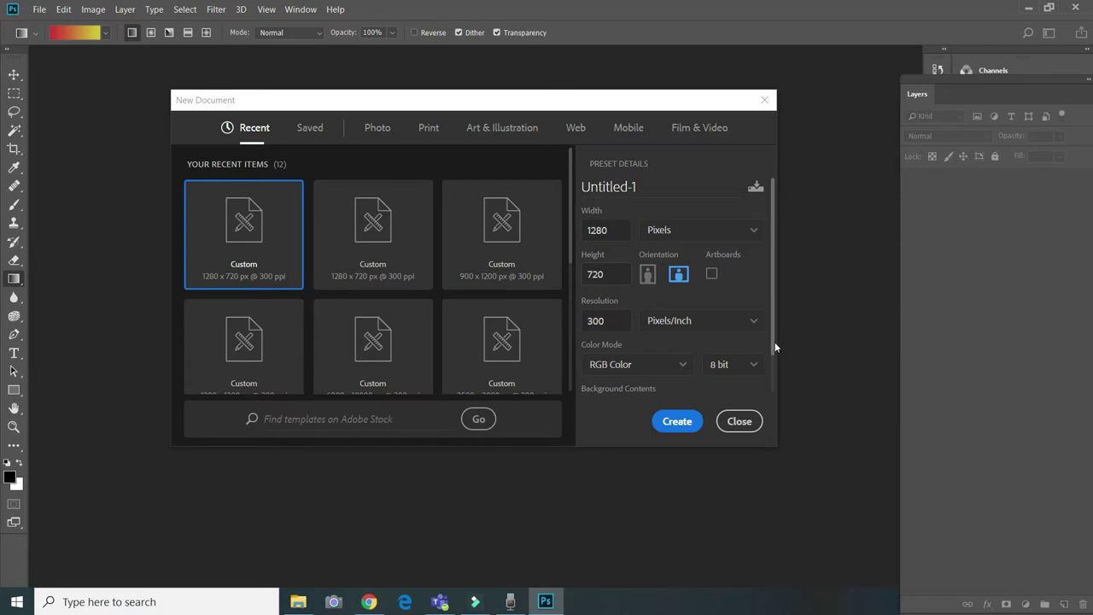
left_click_drag(774, 342, 782, 392)
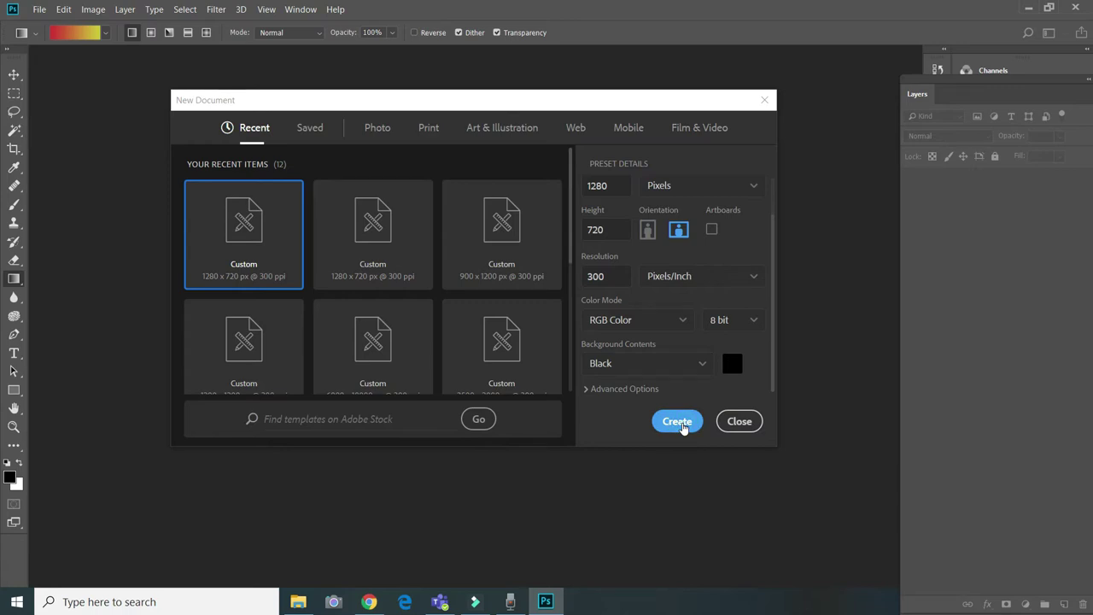
left_click(680, 424)
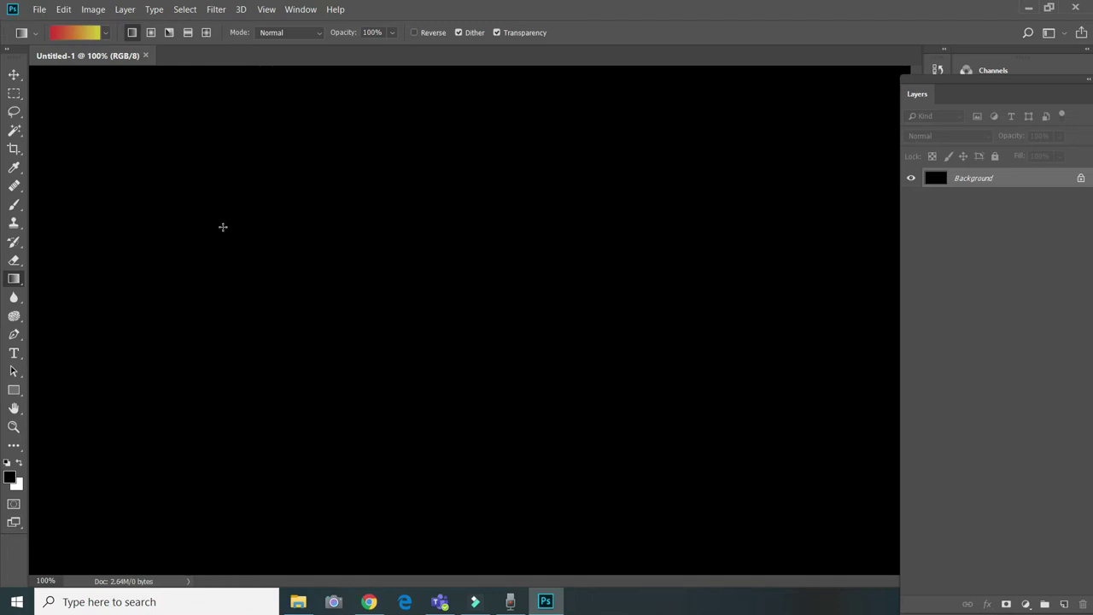
Select the Horizontal Type tool with the Bernard MT Condensed font.
left_click(16, 354)
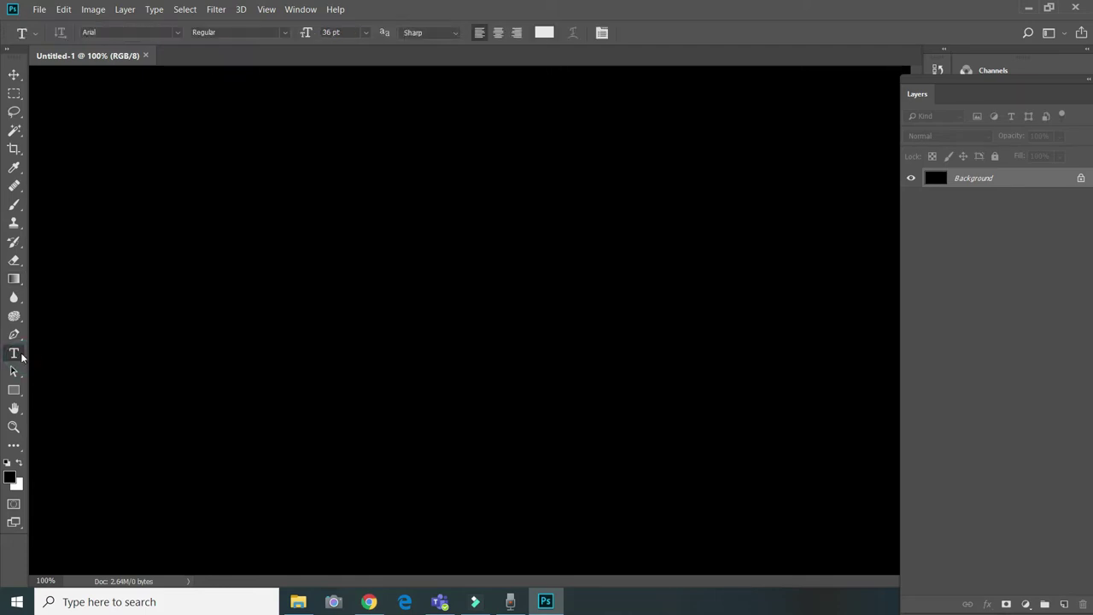
left_click(177, 32)
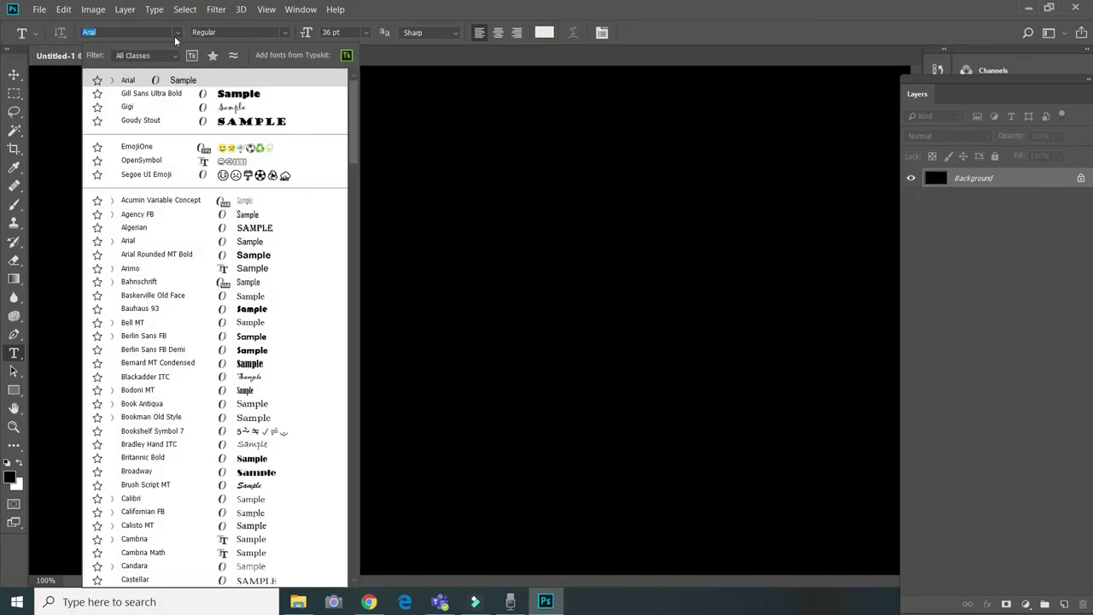
left_click(171, 363)
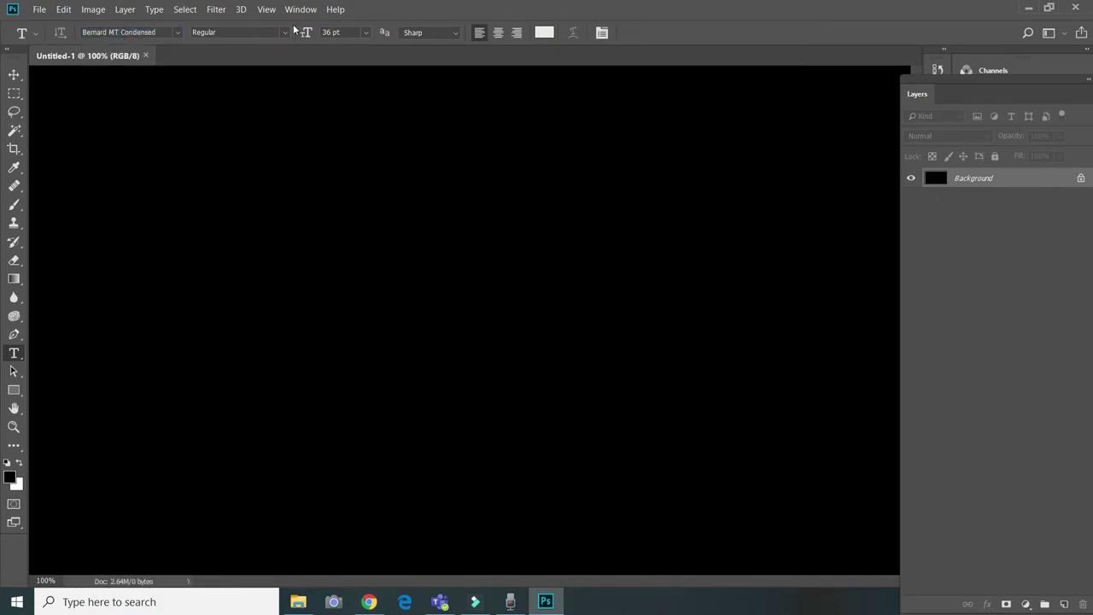
Type 'Illumination' on the left side of the canvas, fixing a typo.
left_click(122, 283)
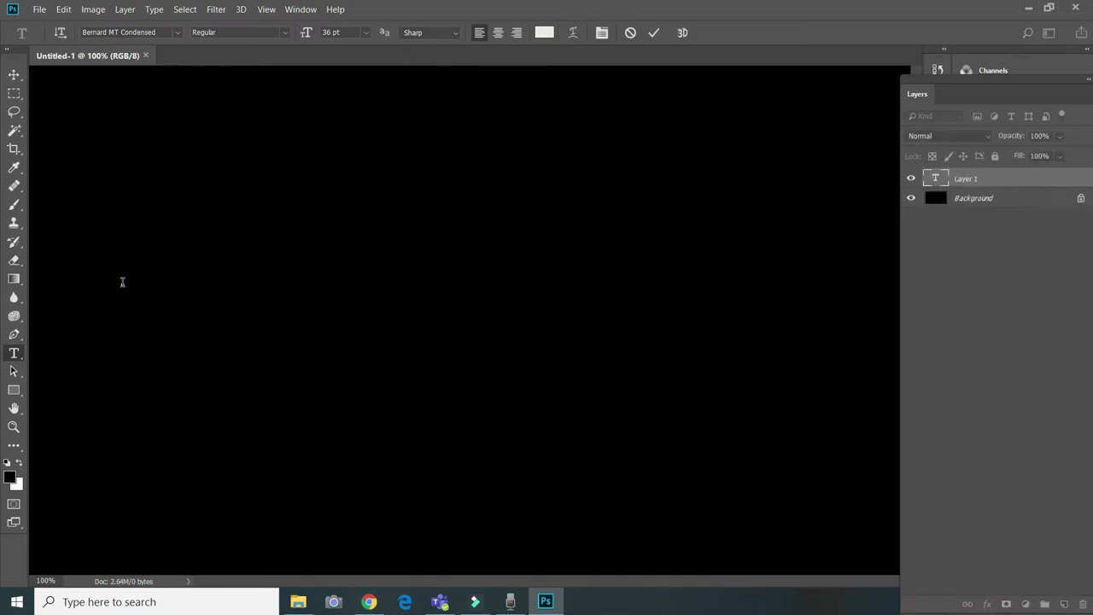
type("Ilu")
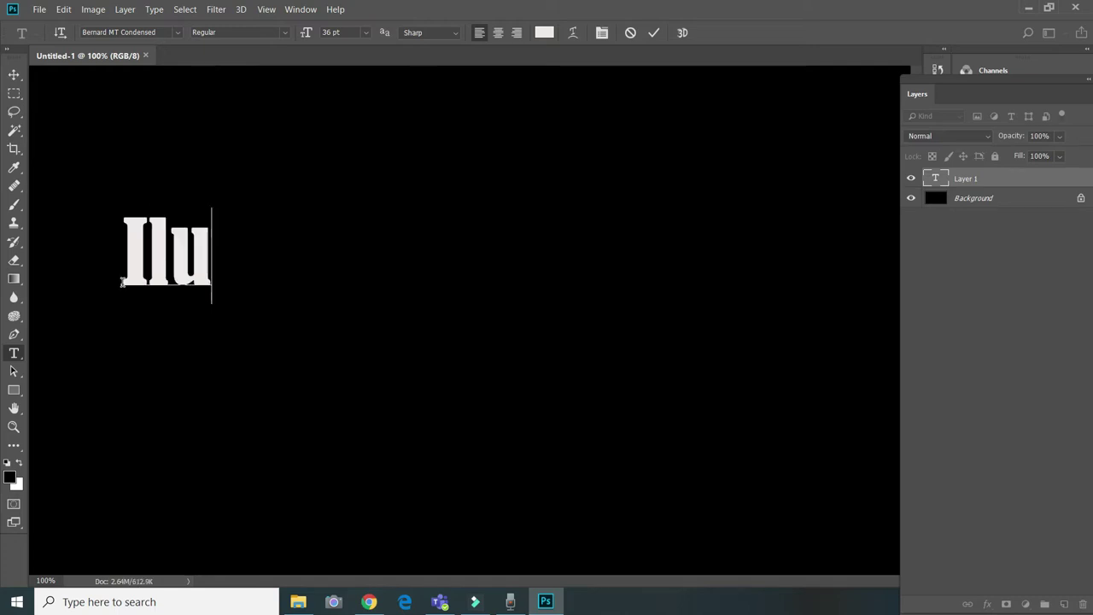
key("BackSpace")
type("lu")
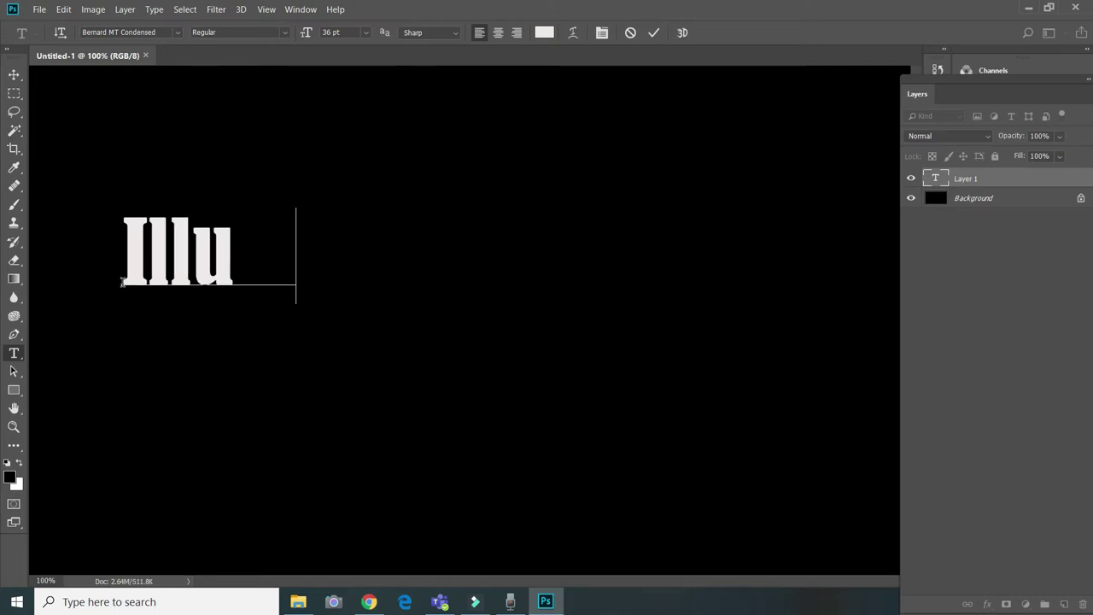
type("mination")
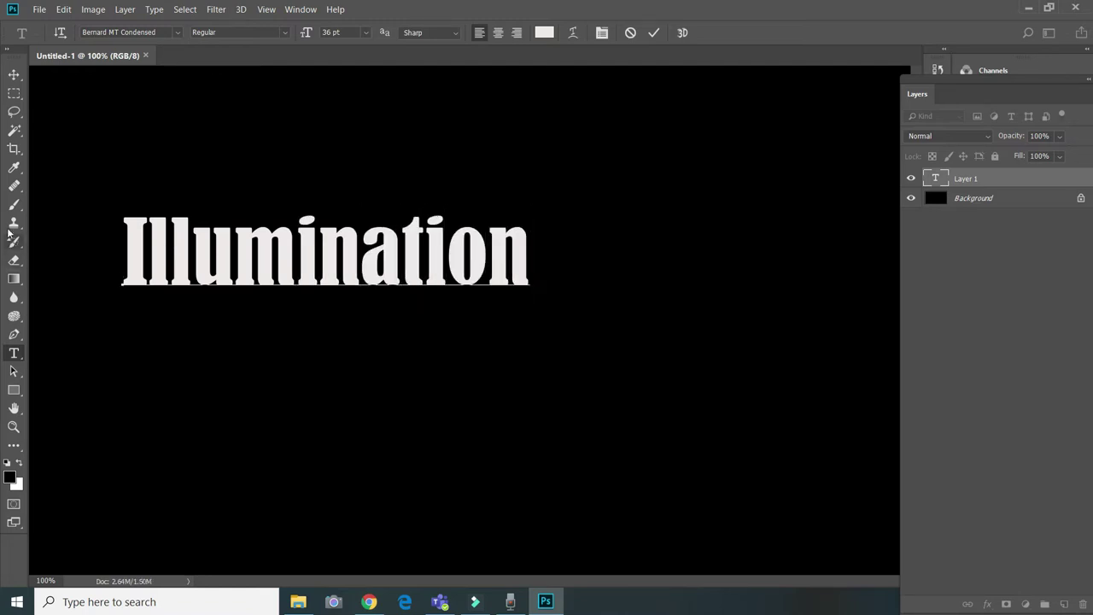
Free Transform the text, nudging it right and scaling it to about 153% width and 157% height.
left_click(653, 32)
left_click(64, 9)
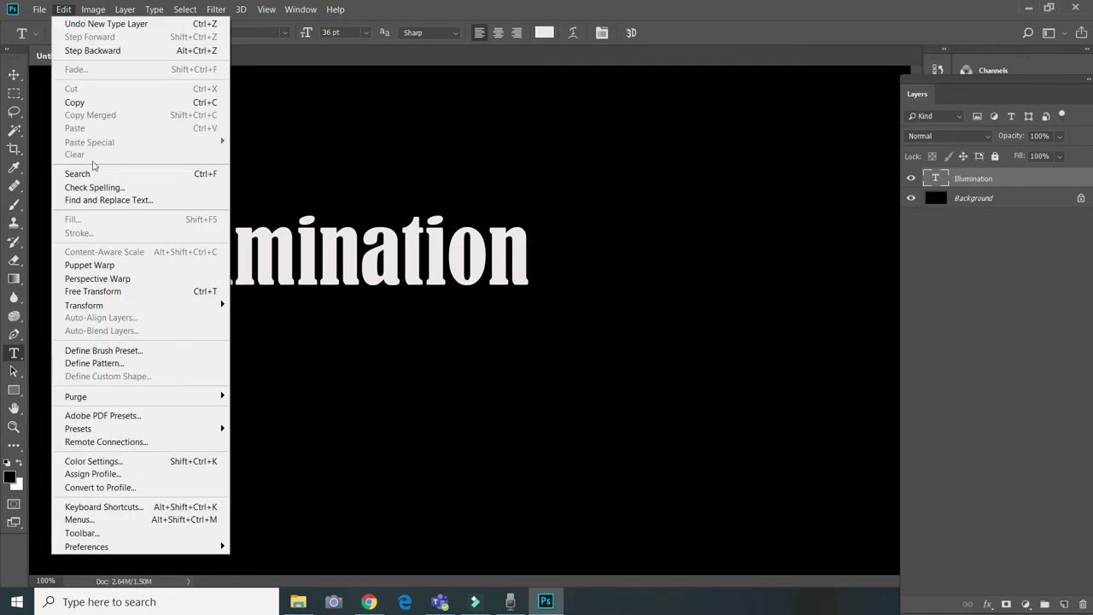
left_click(108, 295)
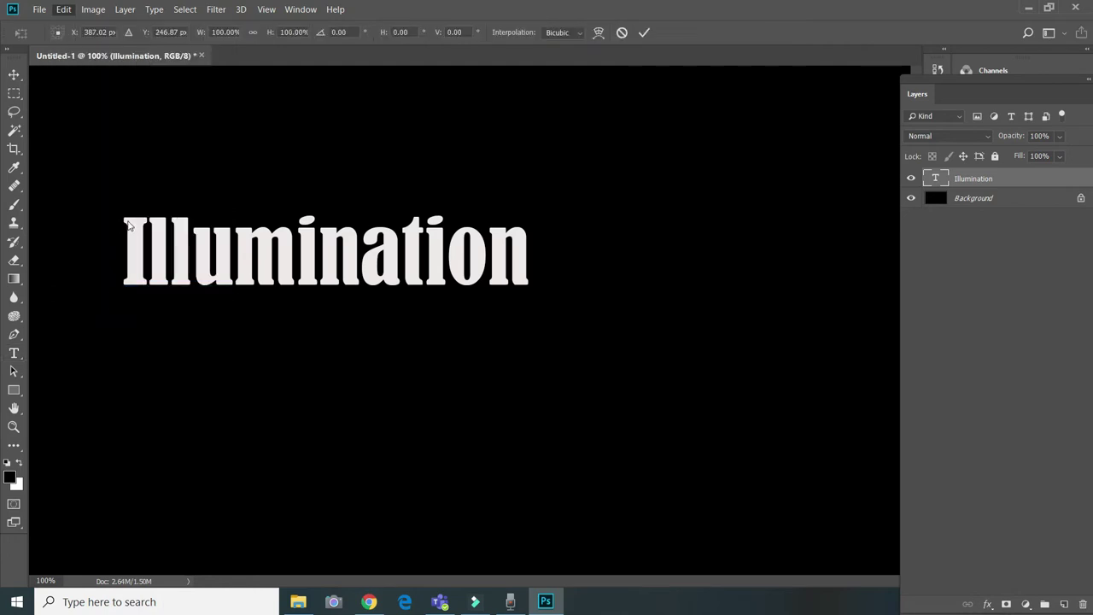
left_click_drag(127, 220, 256, 207)
left_click_drag(255, 292, 149, 315)
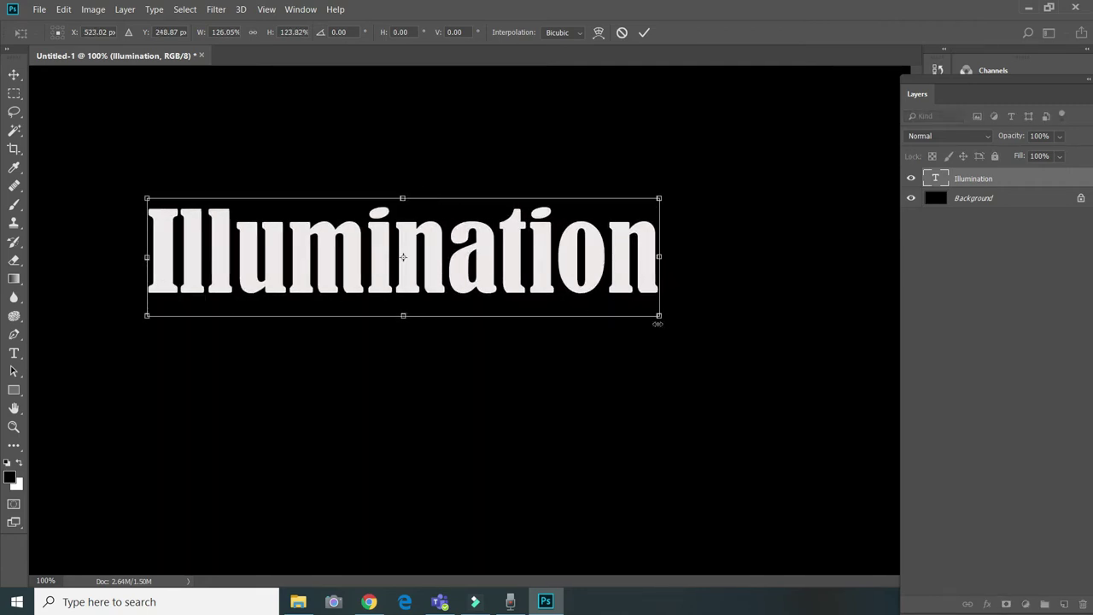
left_click_drag(659, 316, 724, 318)
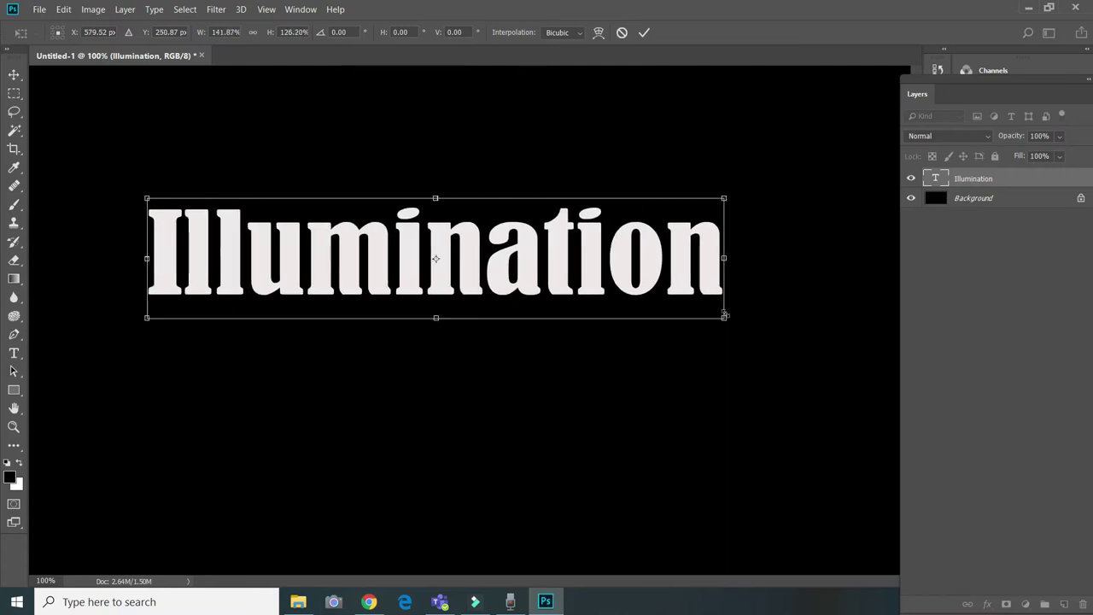
left_click_drag(722, 199, 726, 181)
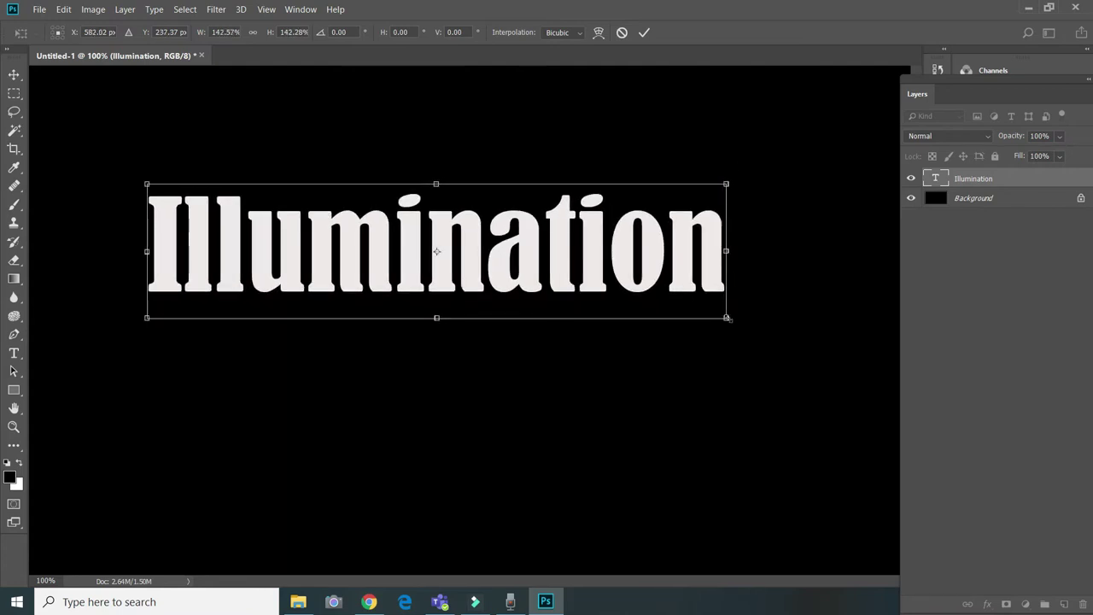
left_click_drag(725, 316, 770, 332)
left_click(644, 33)
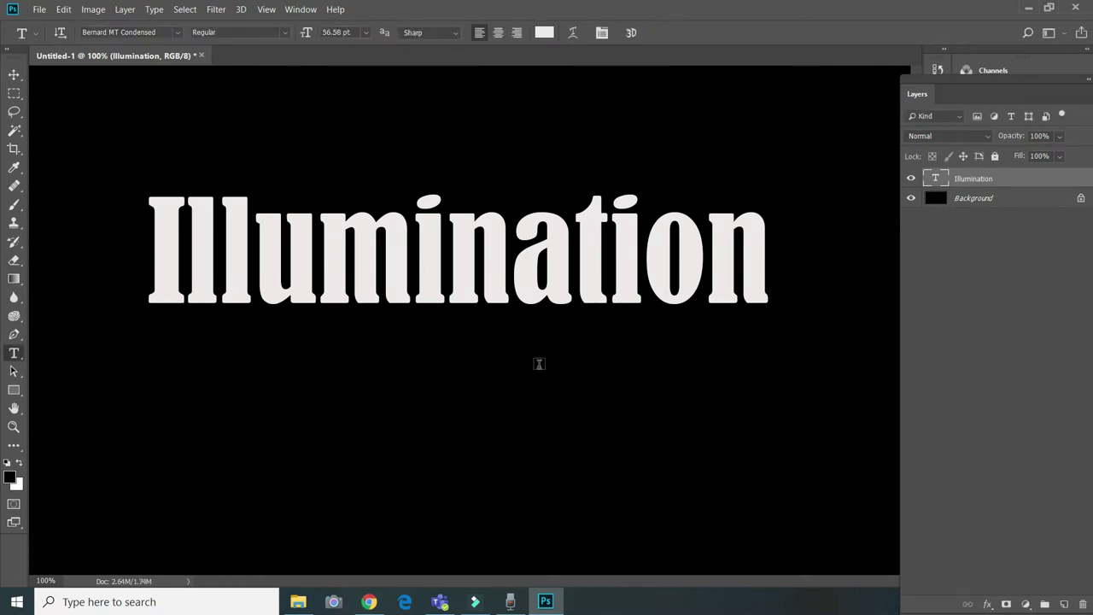
Rasterize the Illumination type layer and load its letter shapes as a selection.
right_click(1015, 179)
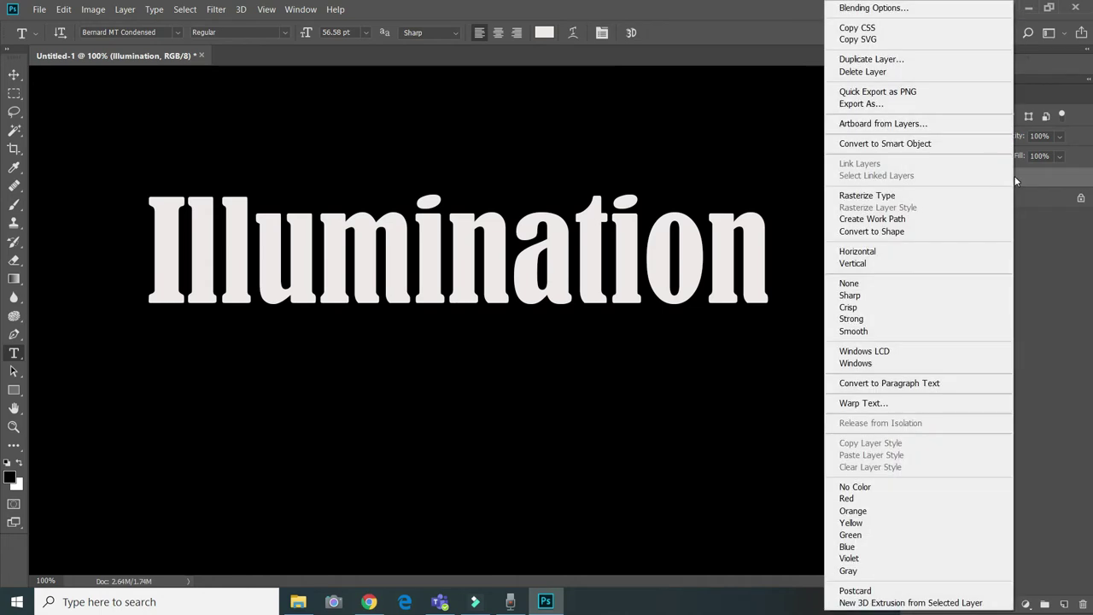
left_click(905, 196)
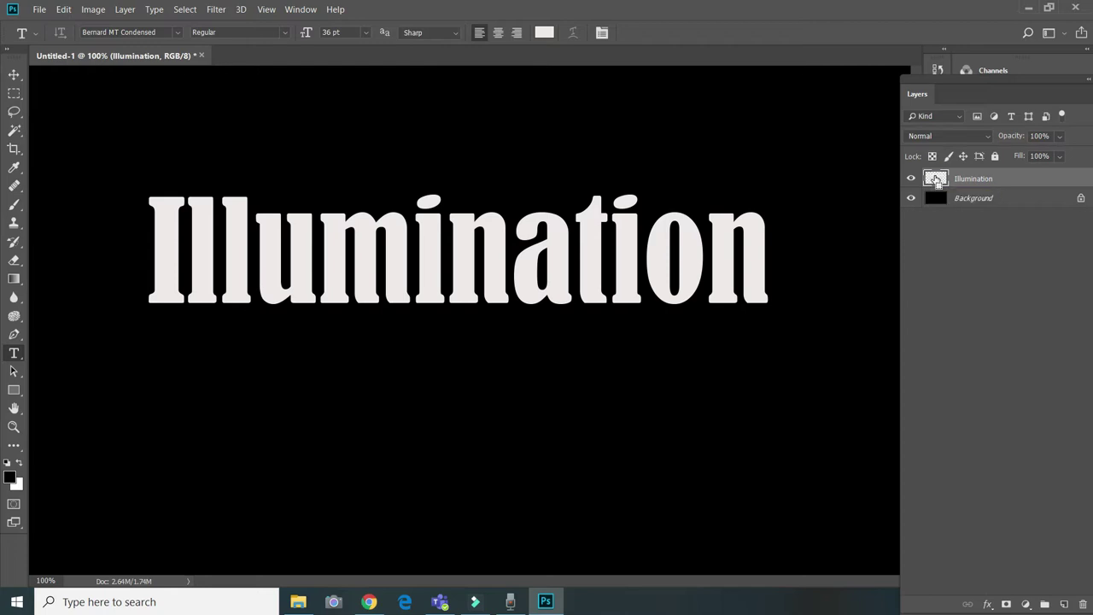
left_click(940, 180, "ctrl")
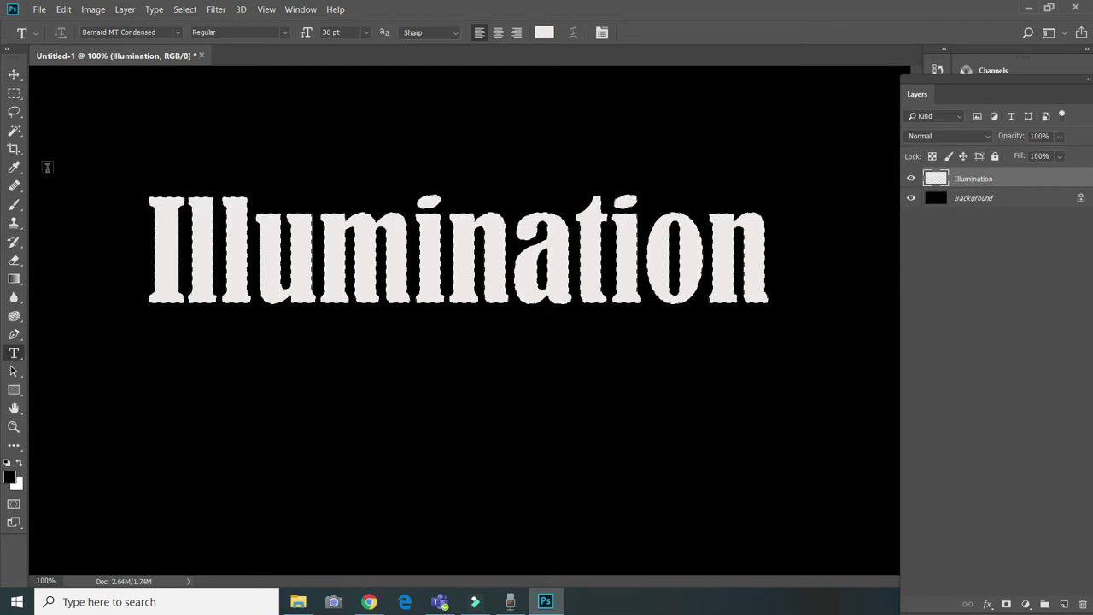
With the Gradient tool, set the gradient's left stop to dark navy 000066.
left_click(20, 288)
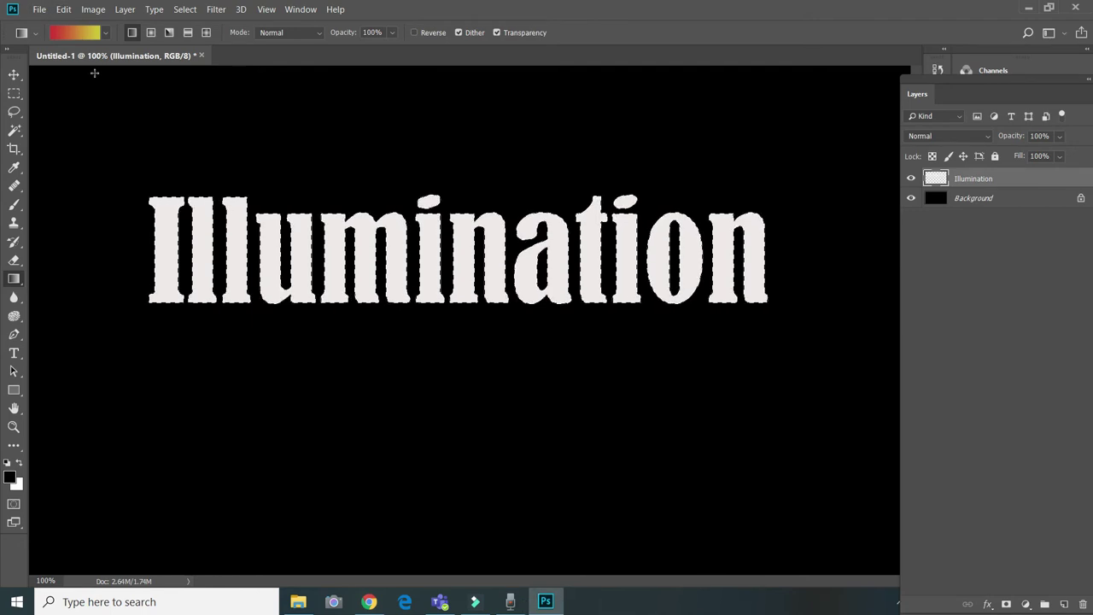
left_click(74, 33)
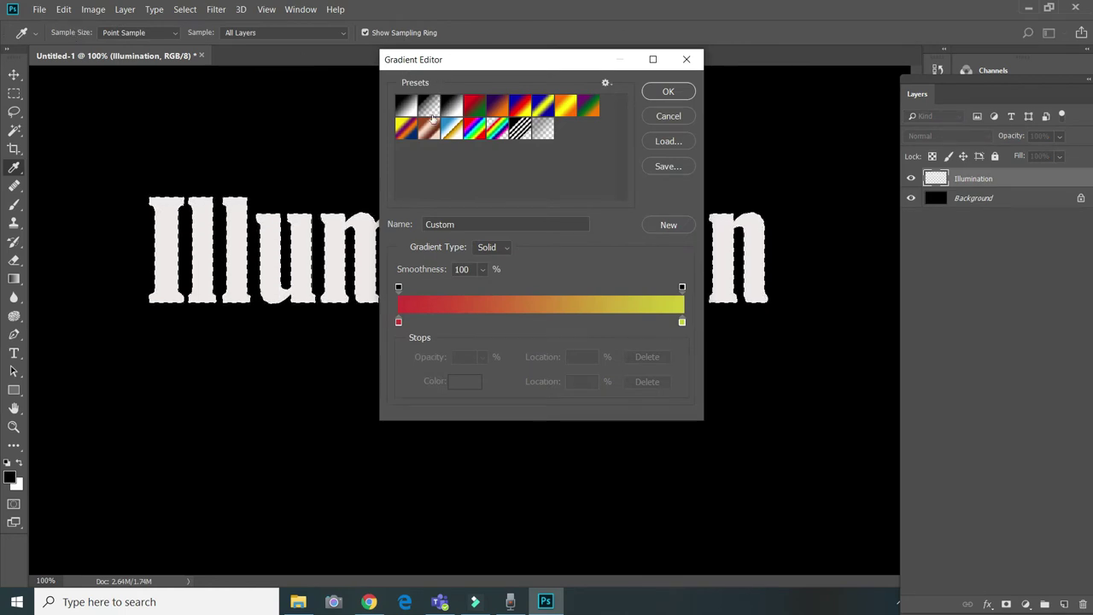
left_click(398, 322)
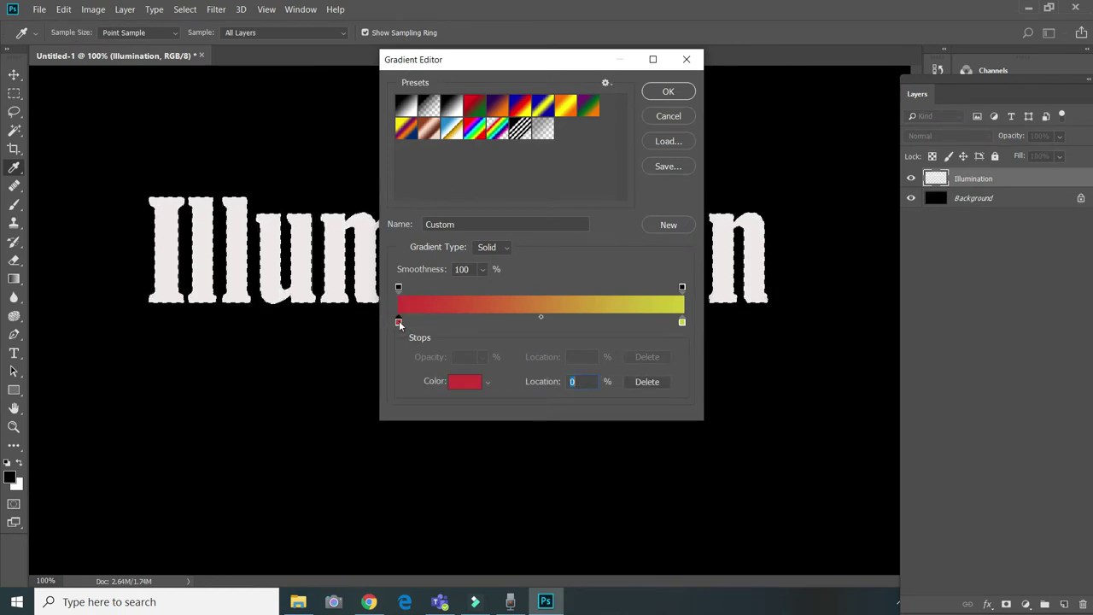
double_click(399, 322)
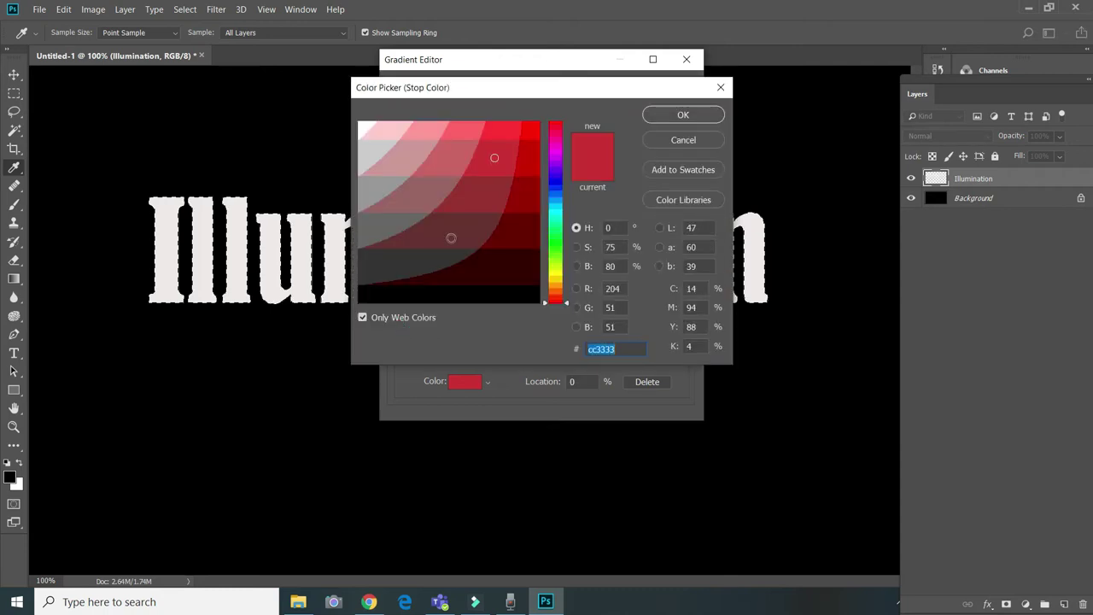
left_click(556, 176)
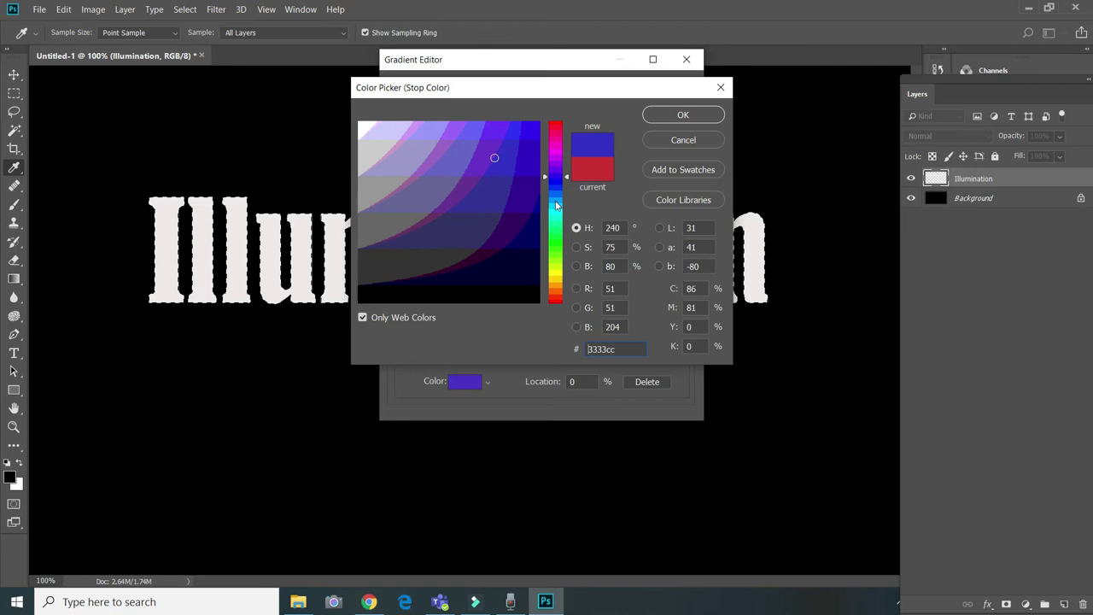
left_click(527, 279)
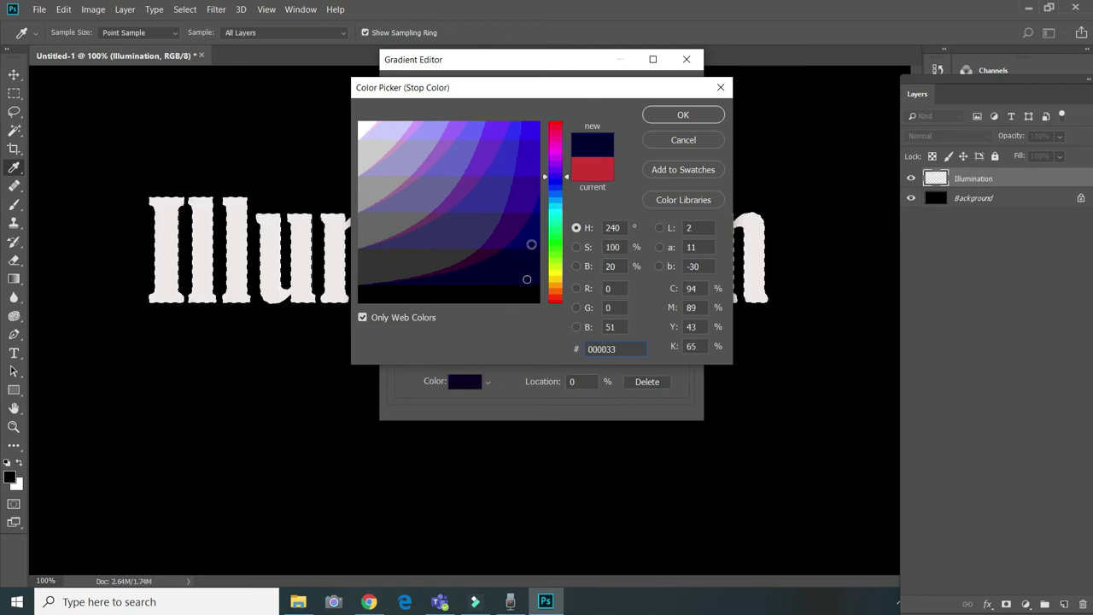
left_click(531, 240)
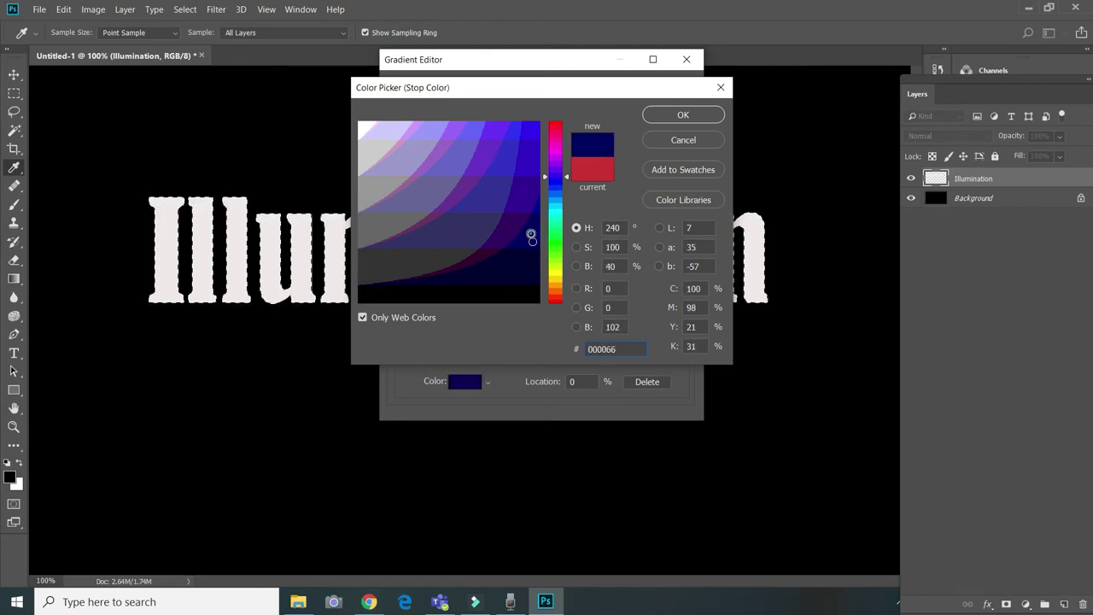
left_click(684, 114)
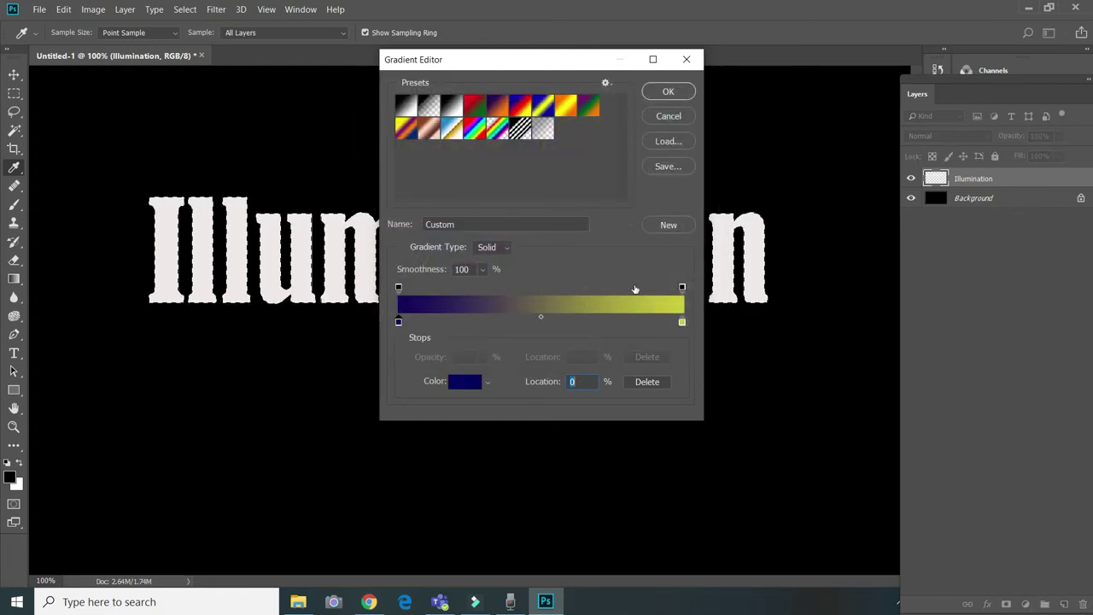
Set the right stop to light blue 3399cc, shift the midpoint right, and confirm.
left_click(681, 323)
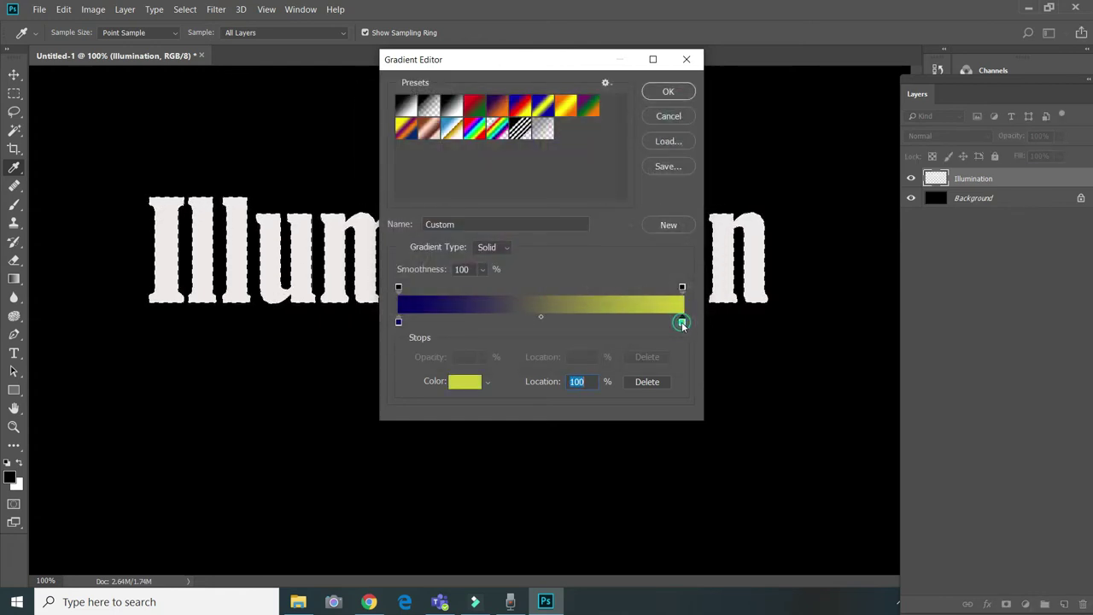
double_click(681, 323)
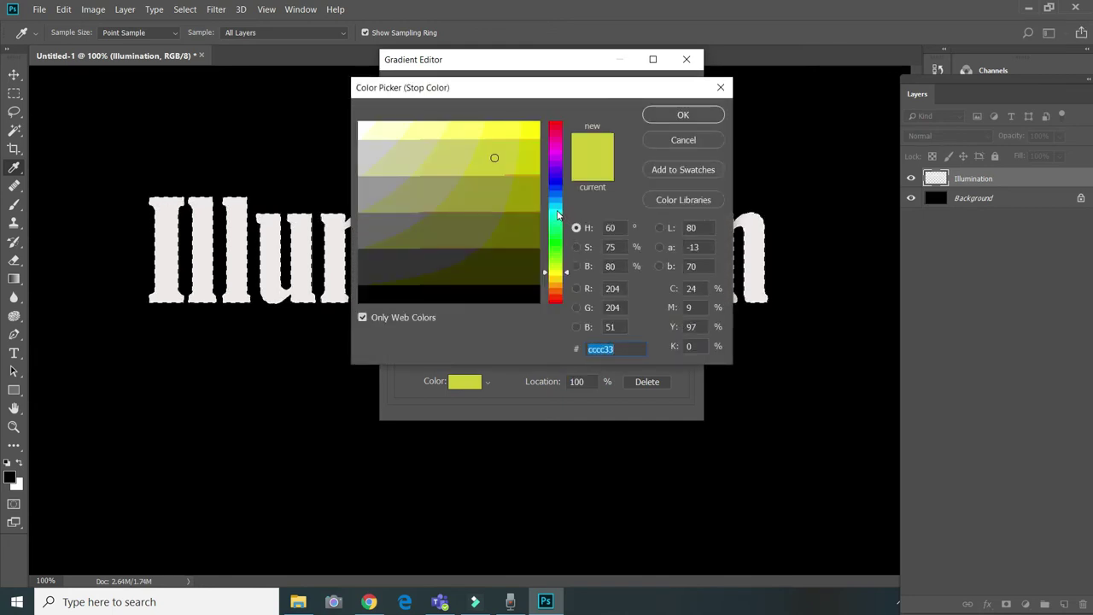
left_click(556, 199)
mouse_move(556, 199)
left_mouse_down()
mouse_move(556, 143)
mouse_move(560, 205)
left_mouse_up()
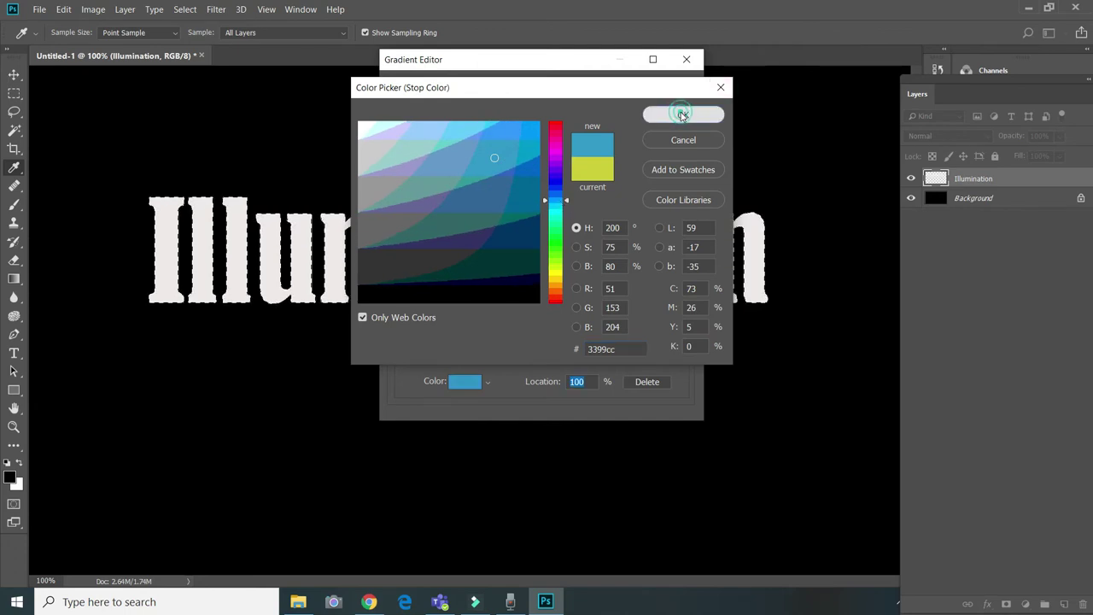
left_click(683, 114)
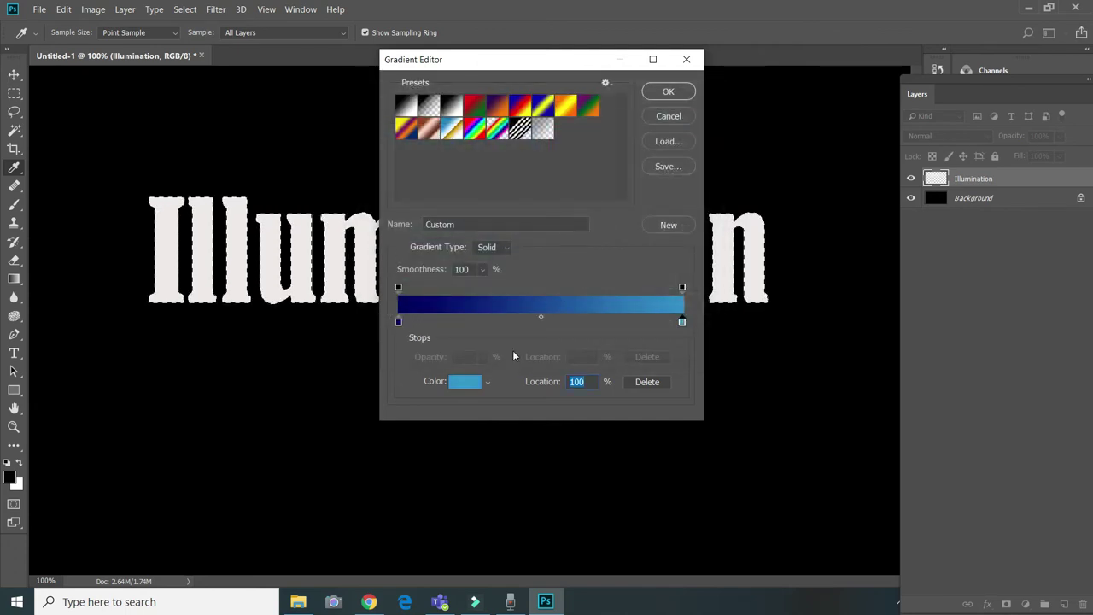
left_click(540, 317)
left_click_drag(557, 319, 578, 314)
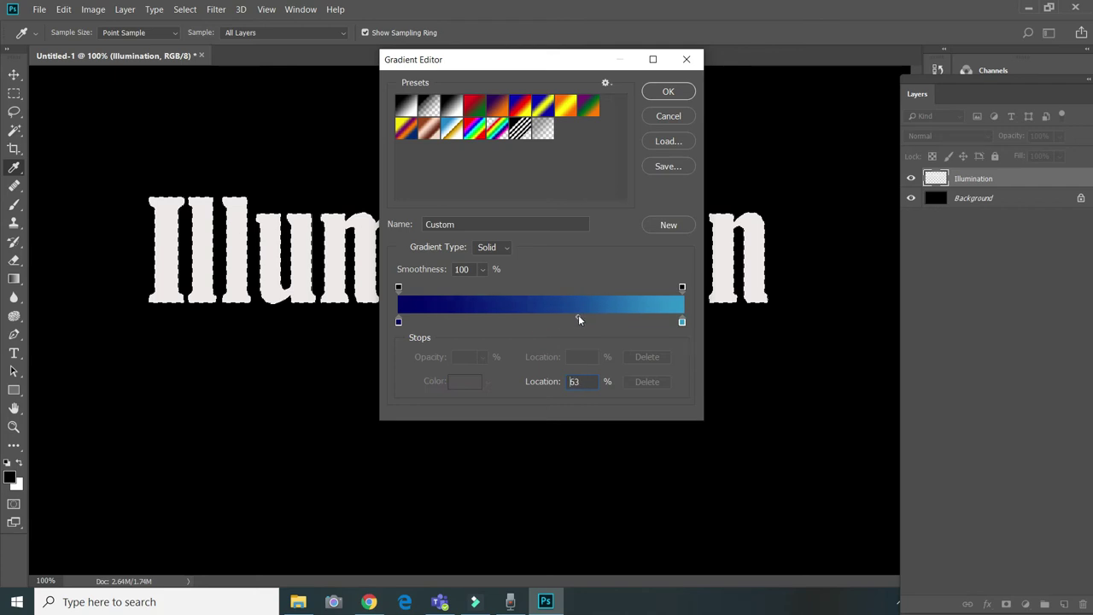
left_click(671, 92)
Fill the lettering with the gradient left to right, deselect, and duplicate the layer twice.
left_click_drag(149, 199, 766, 302)
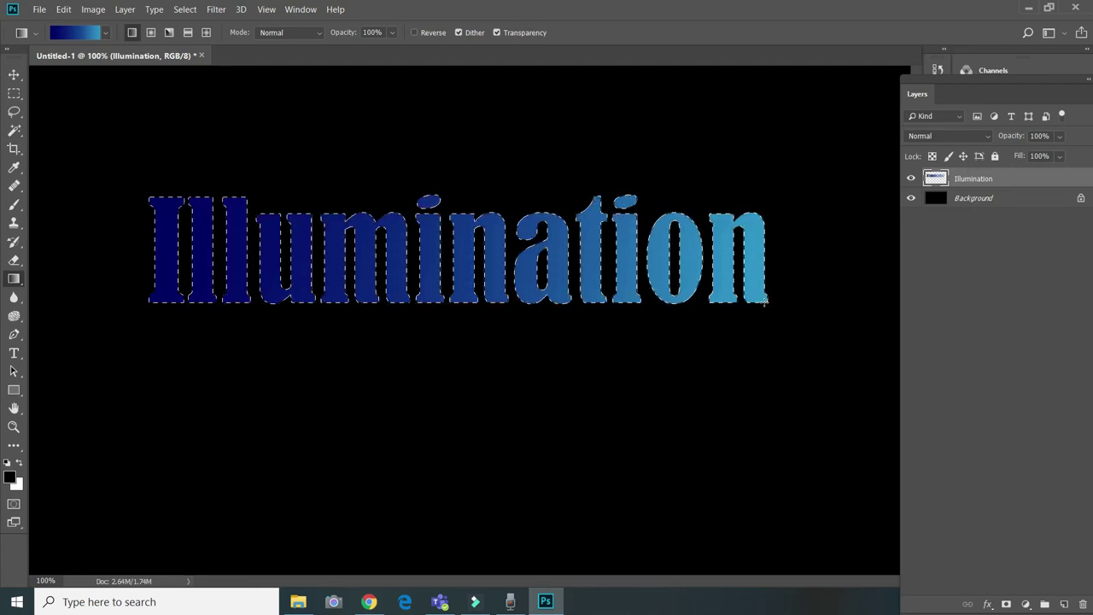
key("ctrl+d")
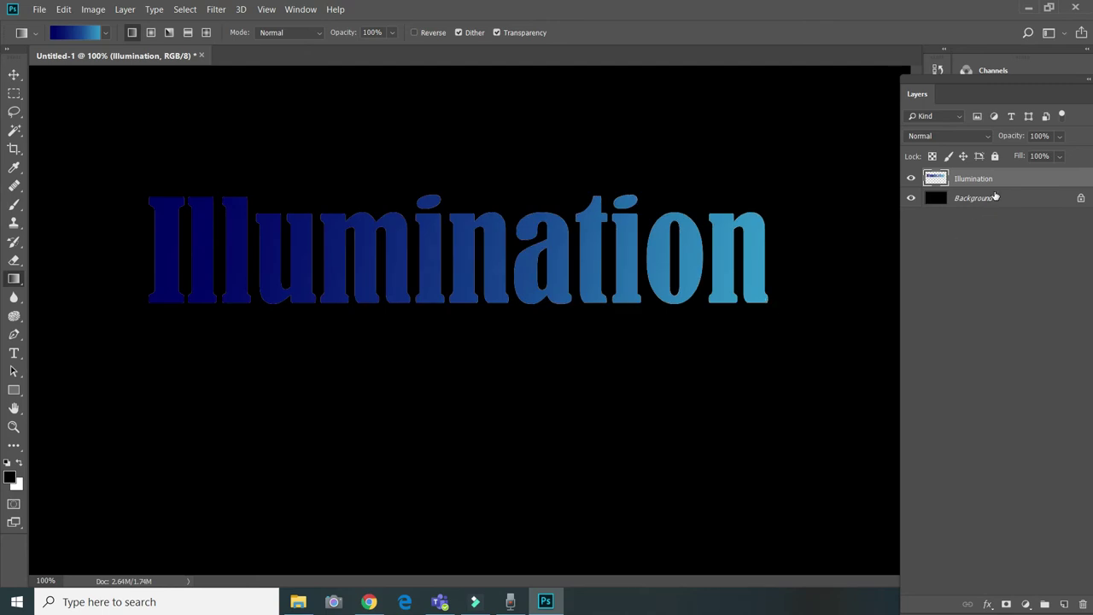
key("ctrl+j")
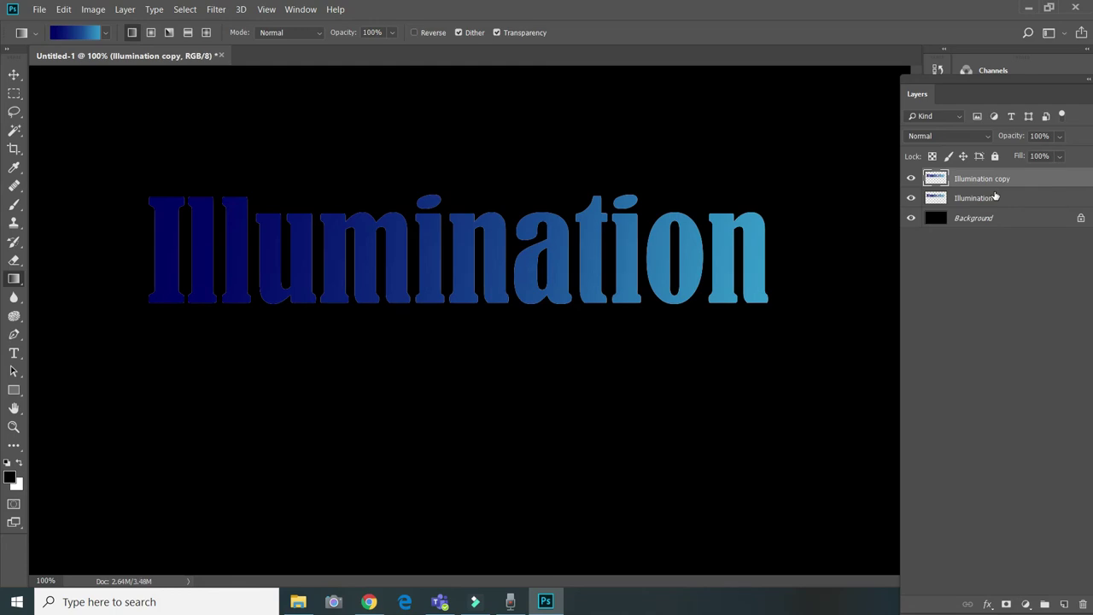
key("ctrl+j")
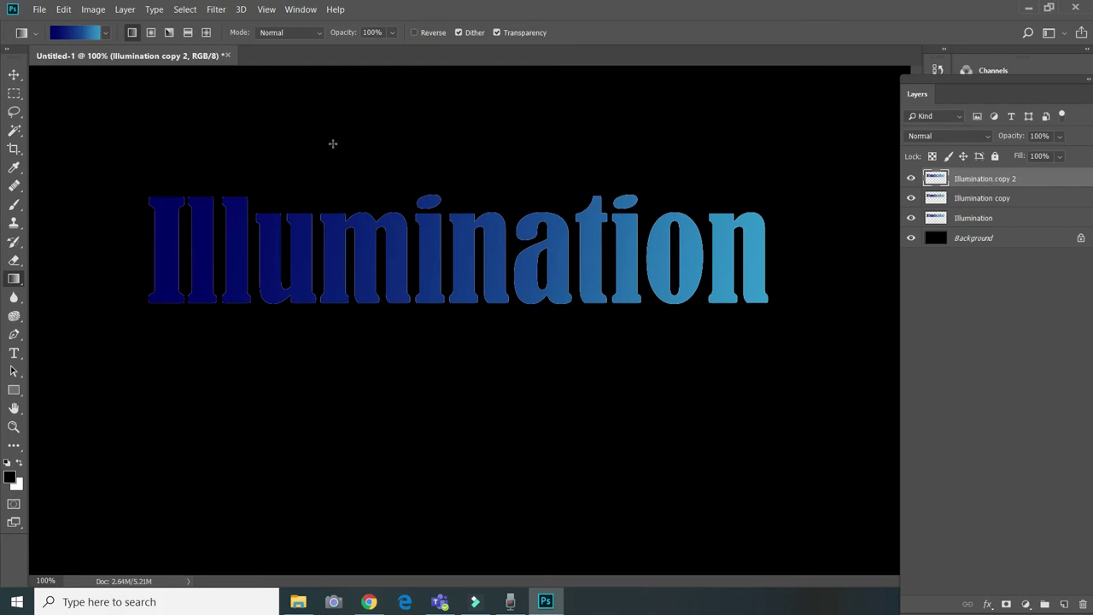
Render Clouds on Illumination copy 2 and set its blend mode to Color Dodge.
left_click(217, 9)
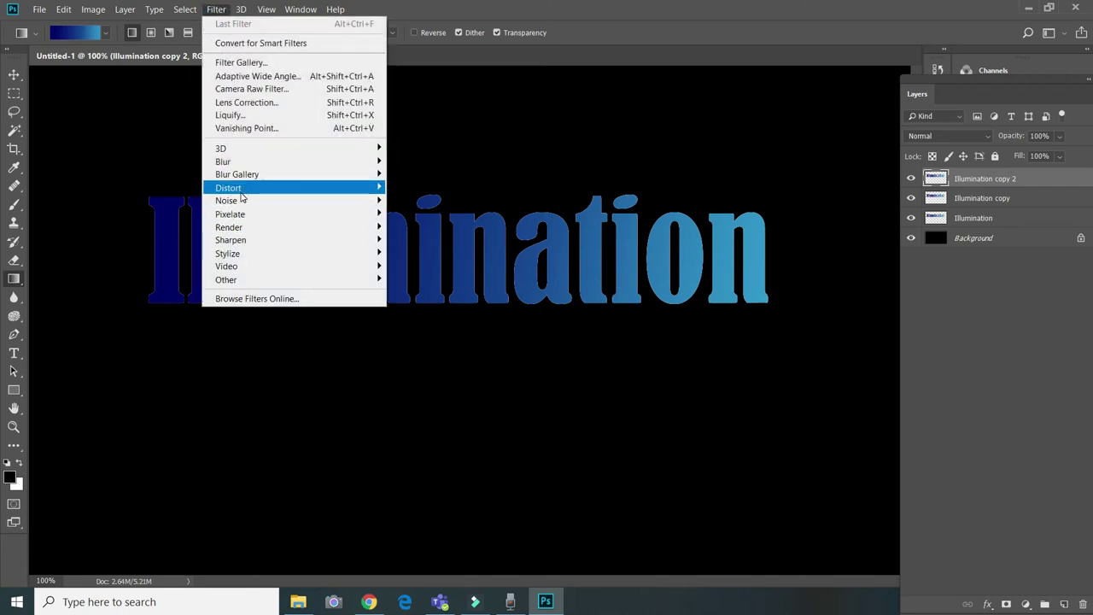
mouse_move(242, 228)
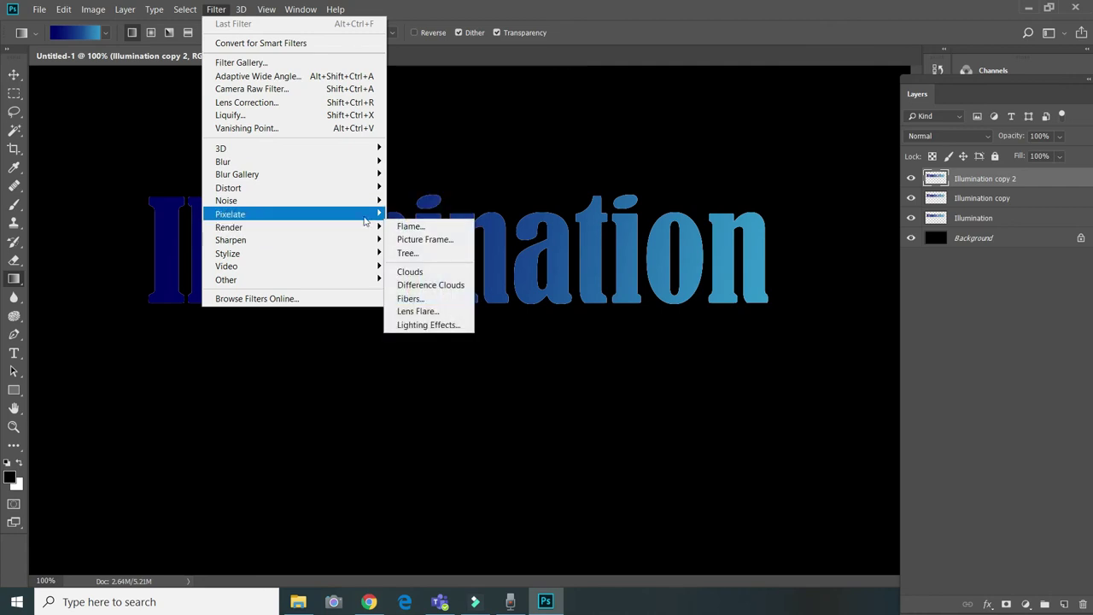
left_click(425, 275)
key("b")
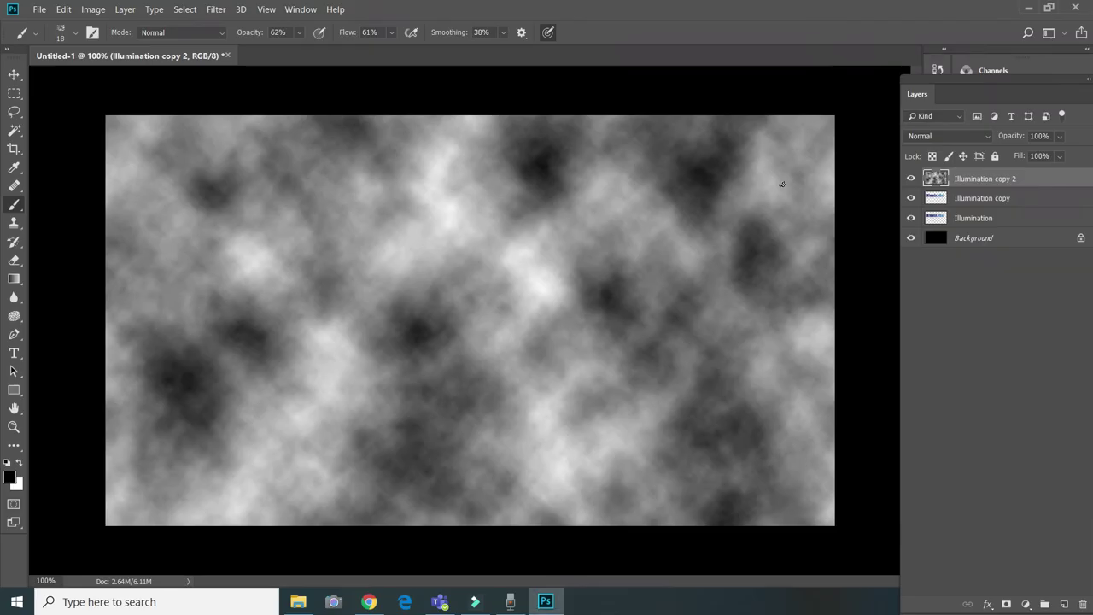
left_click(989, 136)
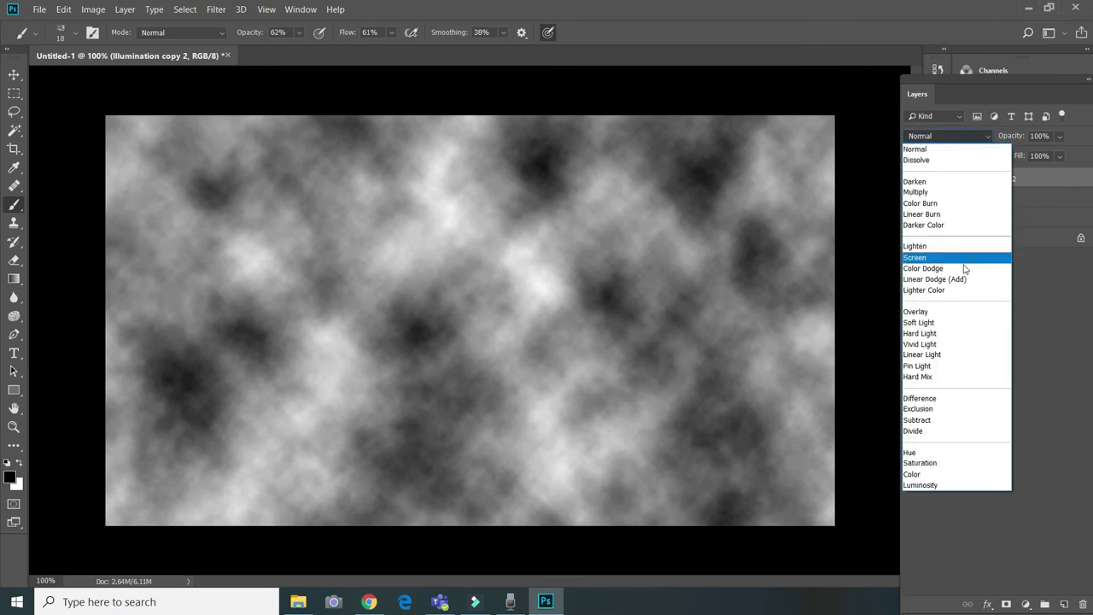
left_click(957, 269)
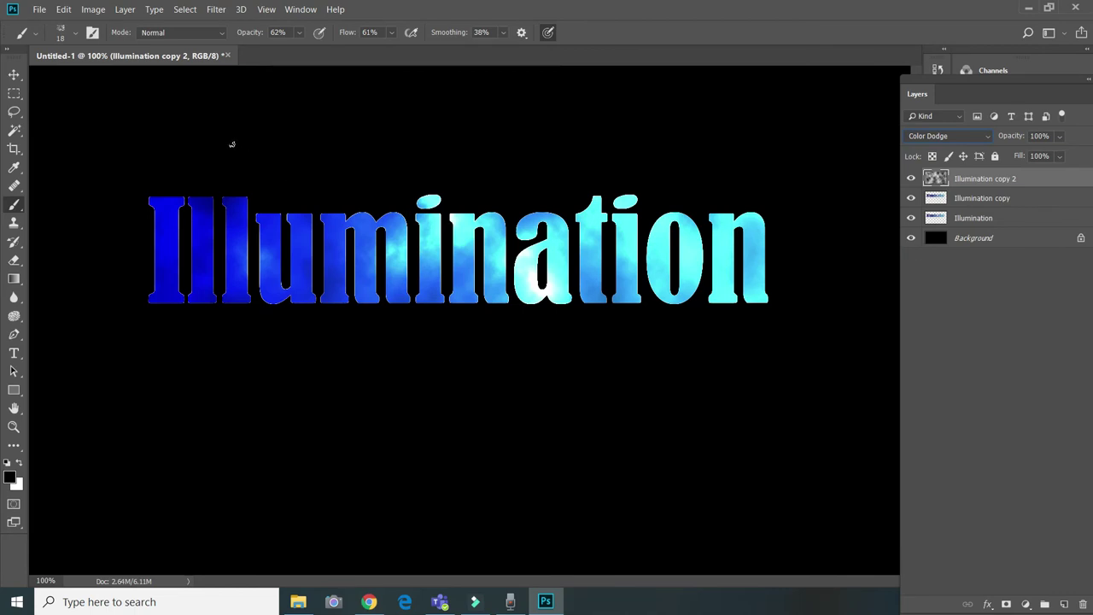
left_click(979, 201)
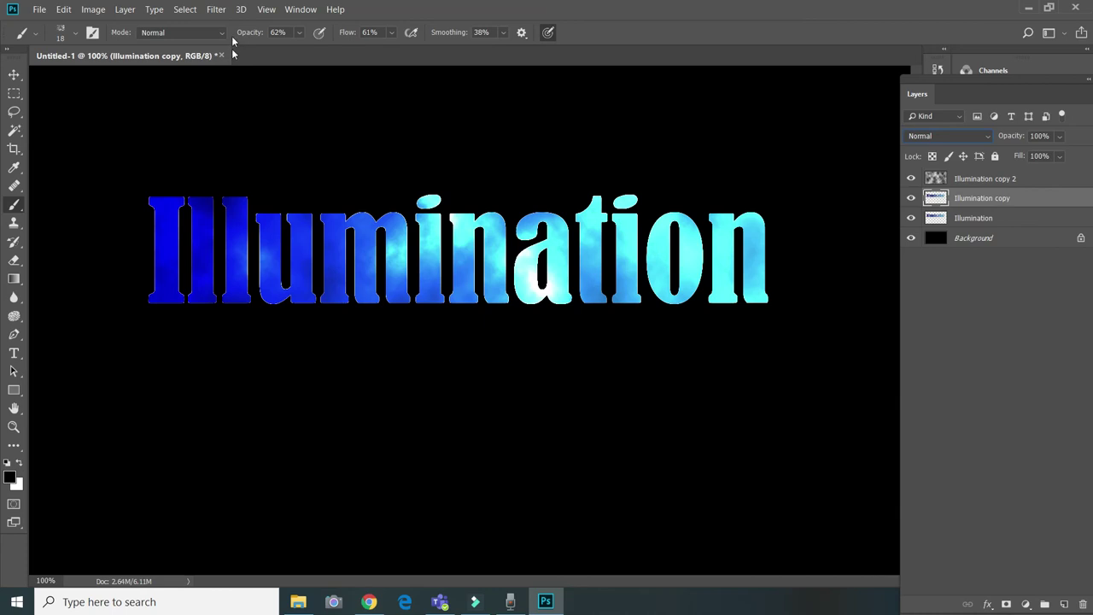
Apply a 130.2-pixel Gaussian Blur to the Illumination copy layer.
left_click(215, 9)
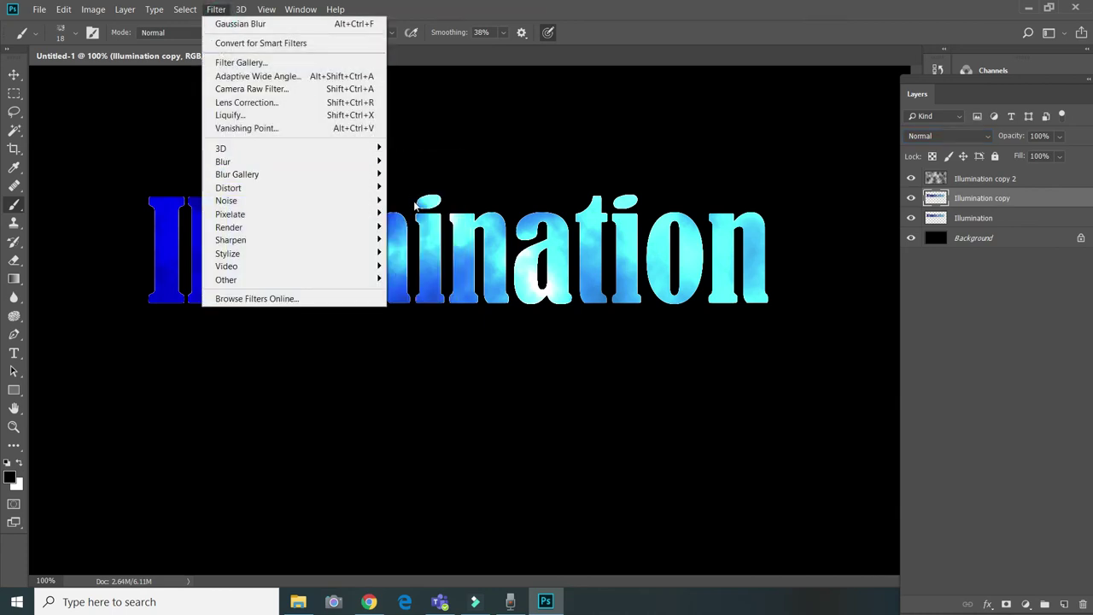
mouse_move(320, 162)
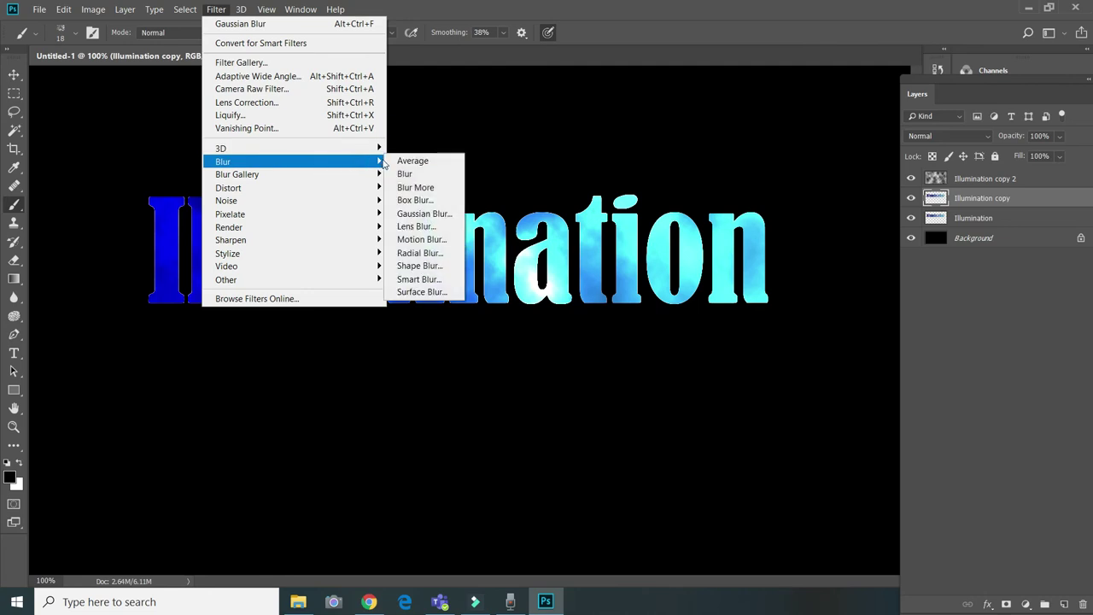
left_click(425, 214)
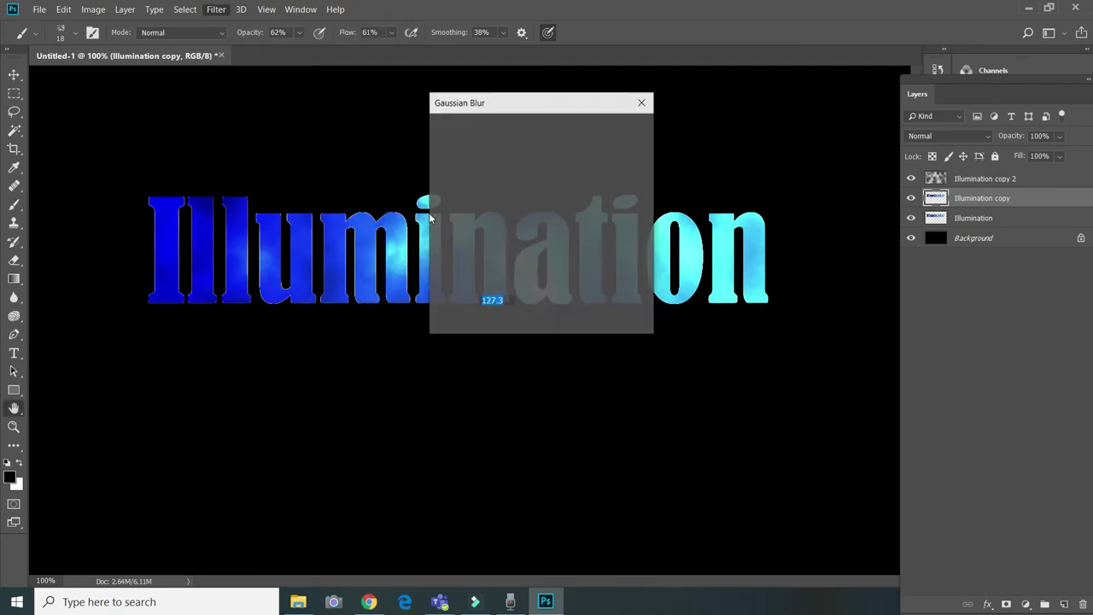
mouse_move(536, 324)
left_mouse_down()
mouse_move(494, 324)
mouse_move(551, 325)
mouse_move(537, 325)
left_mouse_up()
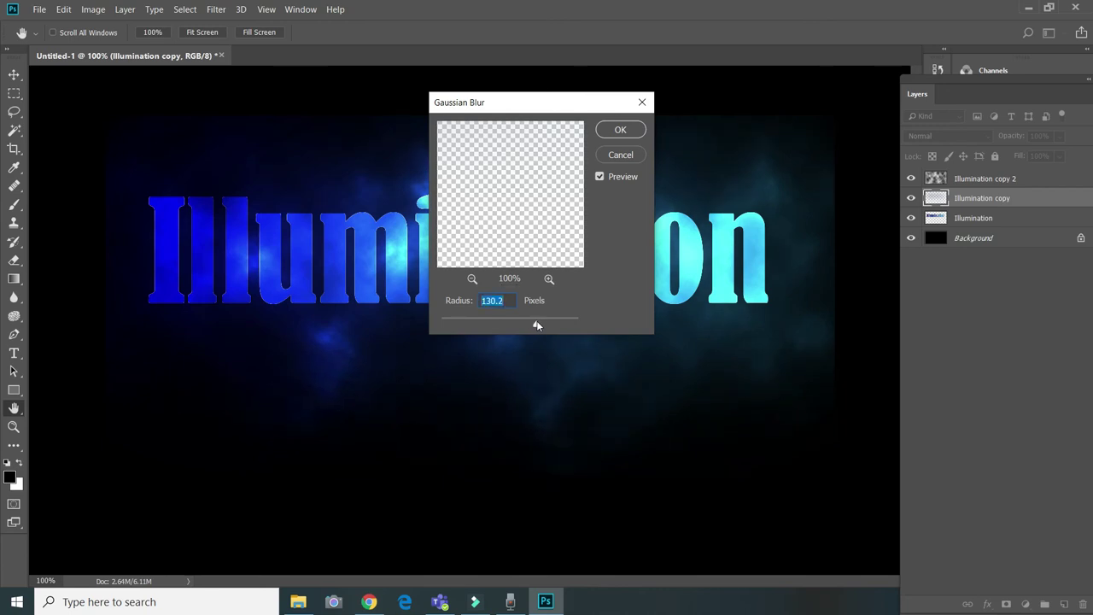
left_click(622, 130)
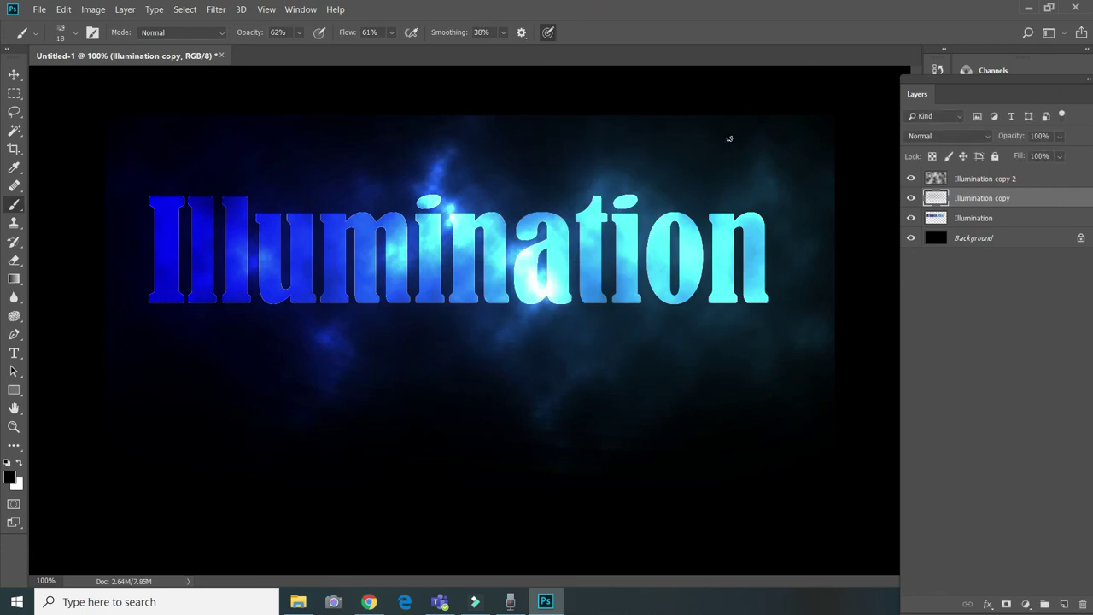
left_click(947, 179)
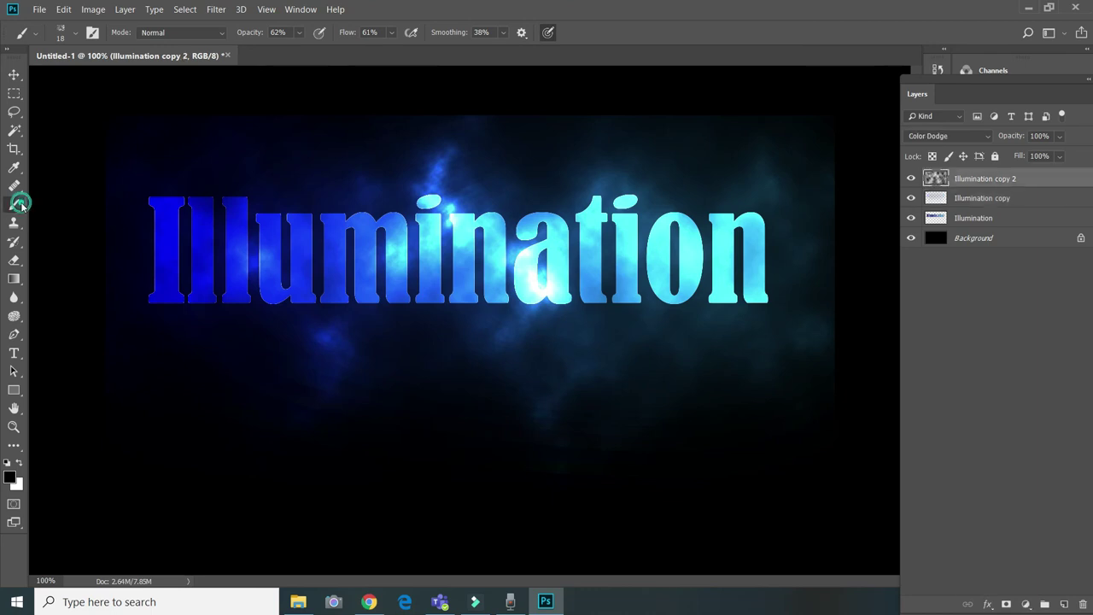
Pick the 174 px textured brush tip, adjust spacing, and paint a dark mark below the lettering.
left_click(92, 34)
left_click(92, 35)
left_click(92, 32)
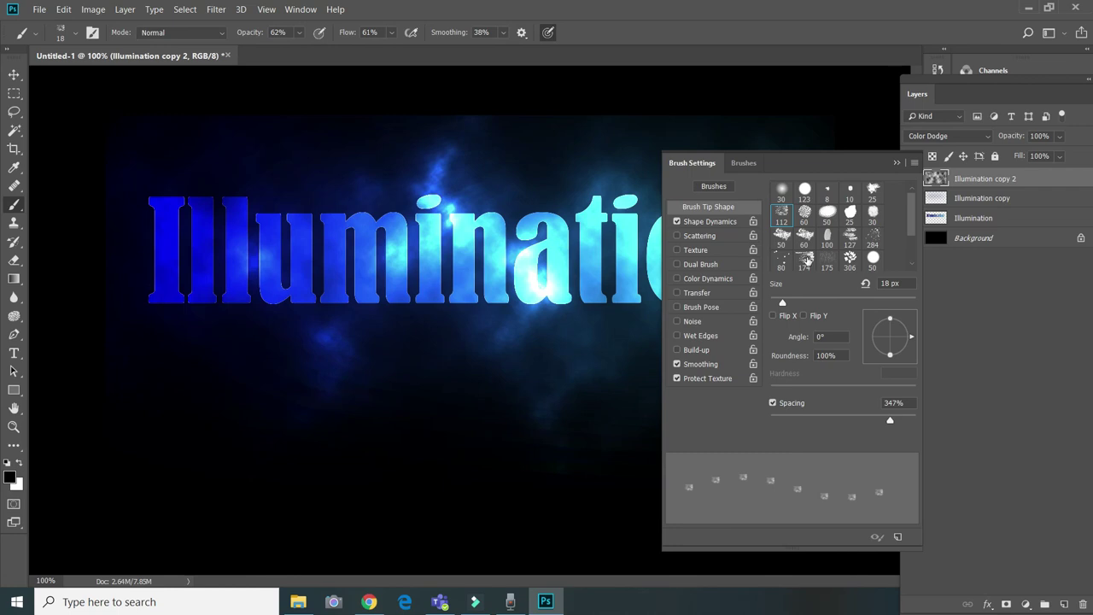
left_click(806, 261)
mouse_move(890, 420)
left_mouse_down()
mouse_move(773, 423)
mouse_move(894, 419)
left_mouse_up()
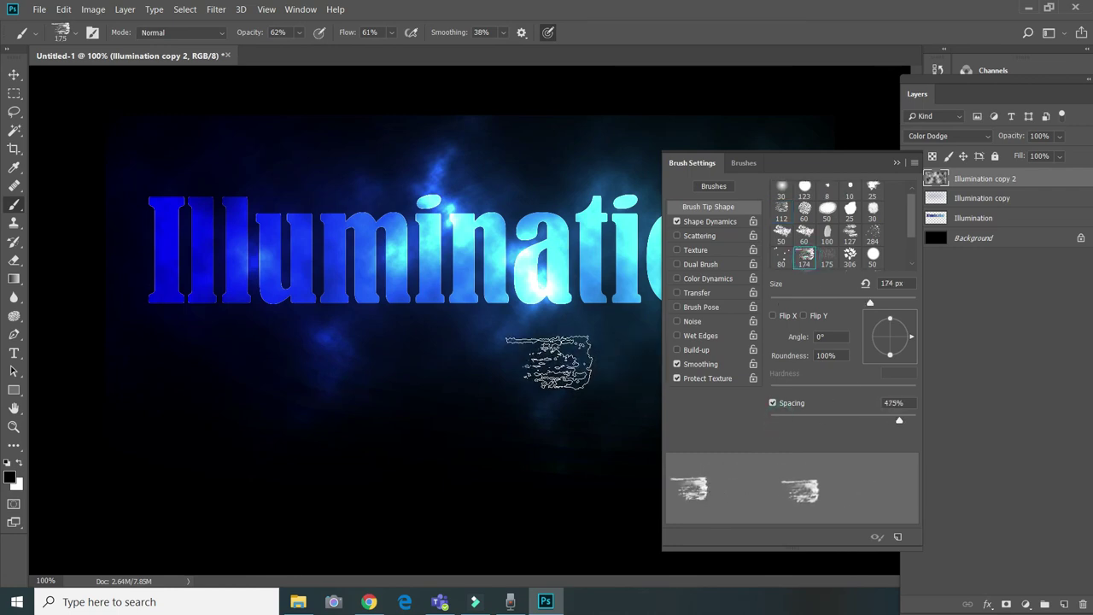
left_click(530, 358)
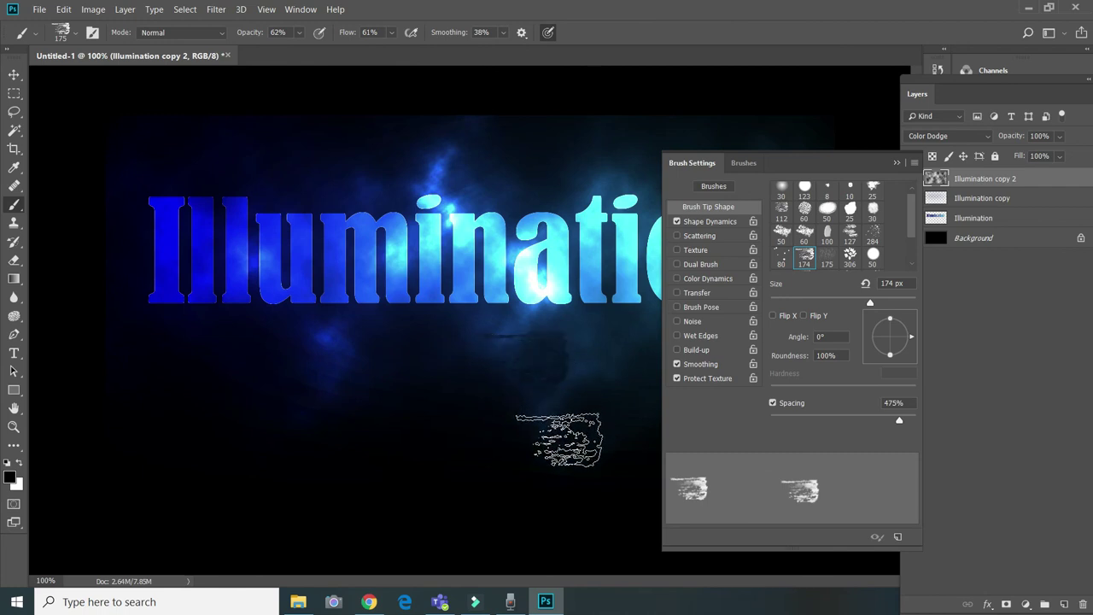
Try the 80 px tip with wide spacing, then settle on the 112 px brush tip.
left_click(782, 256)
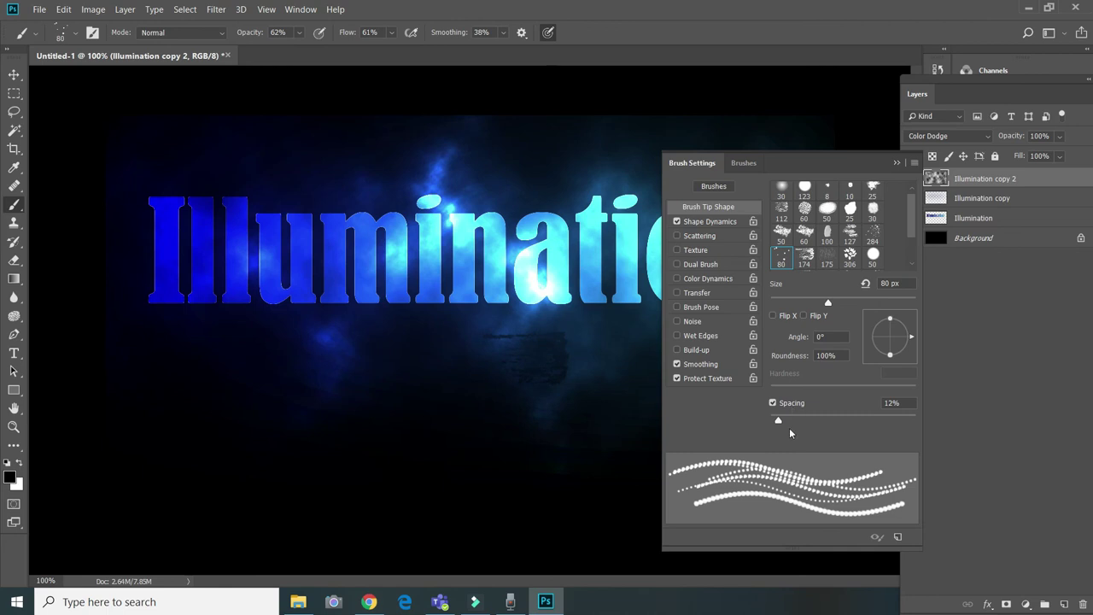
left_click_drag(777, 420, 896, 418)
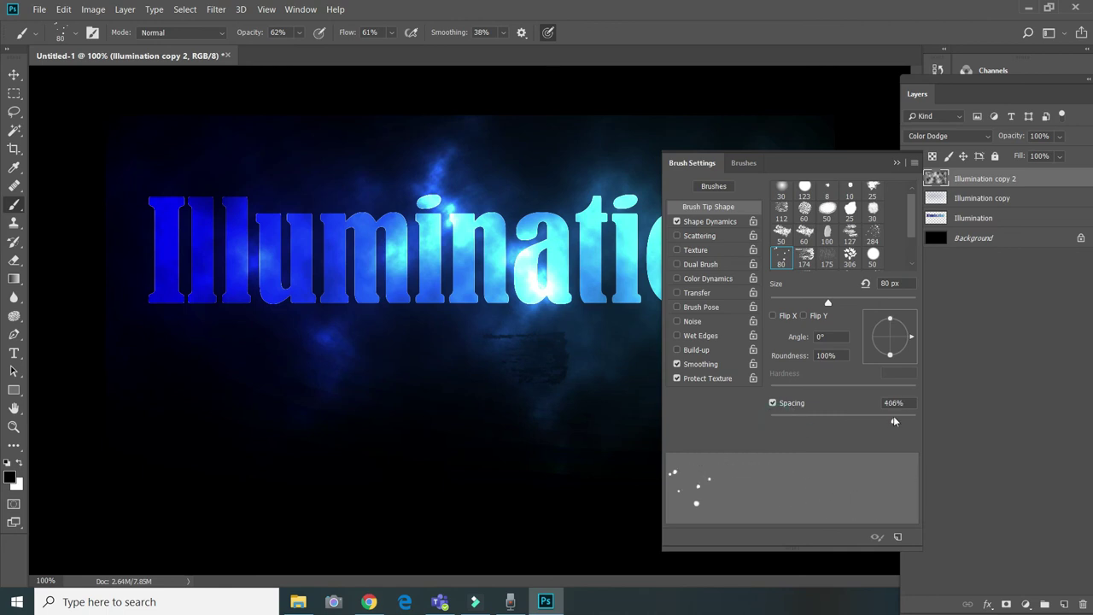
left_click(784, 210)
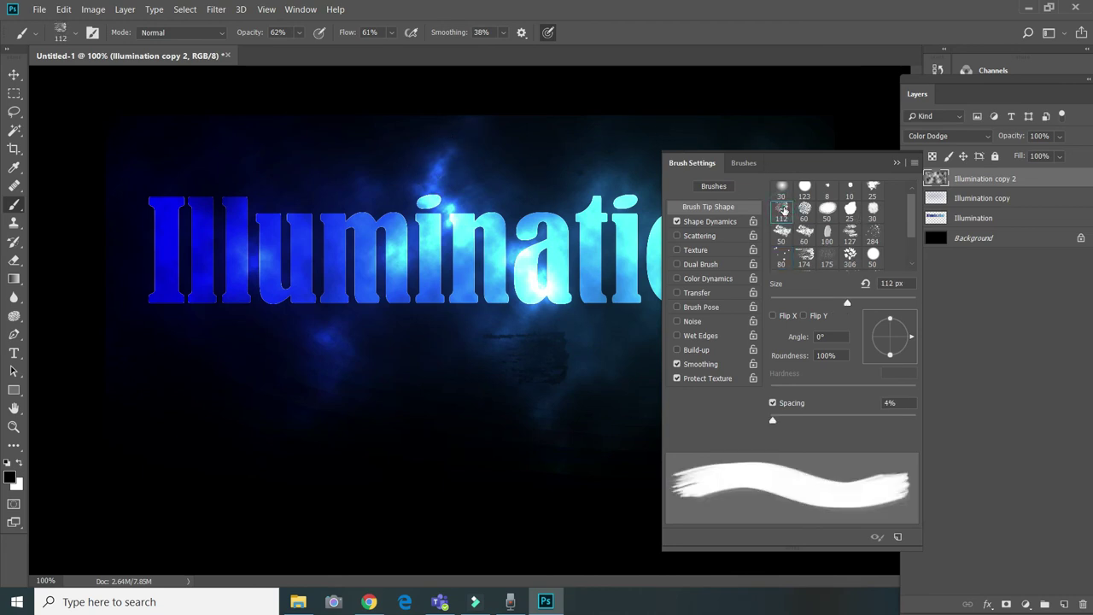
left_click(897, 163)
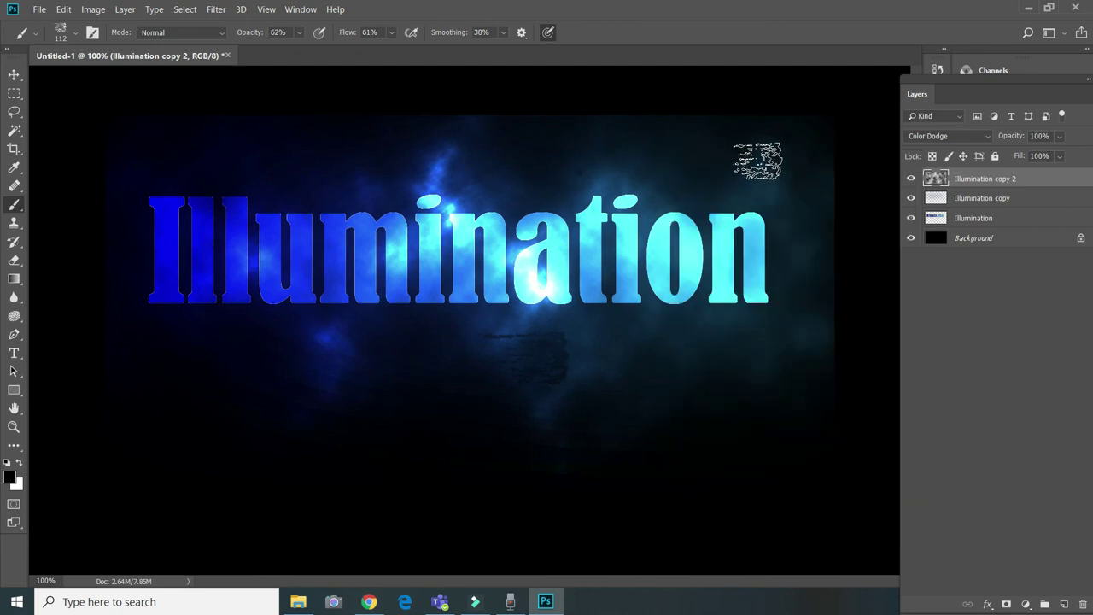